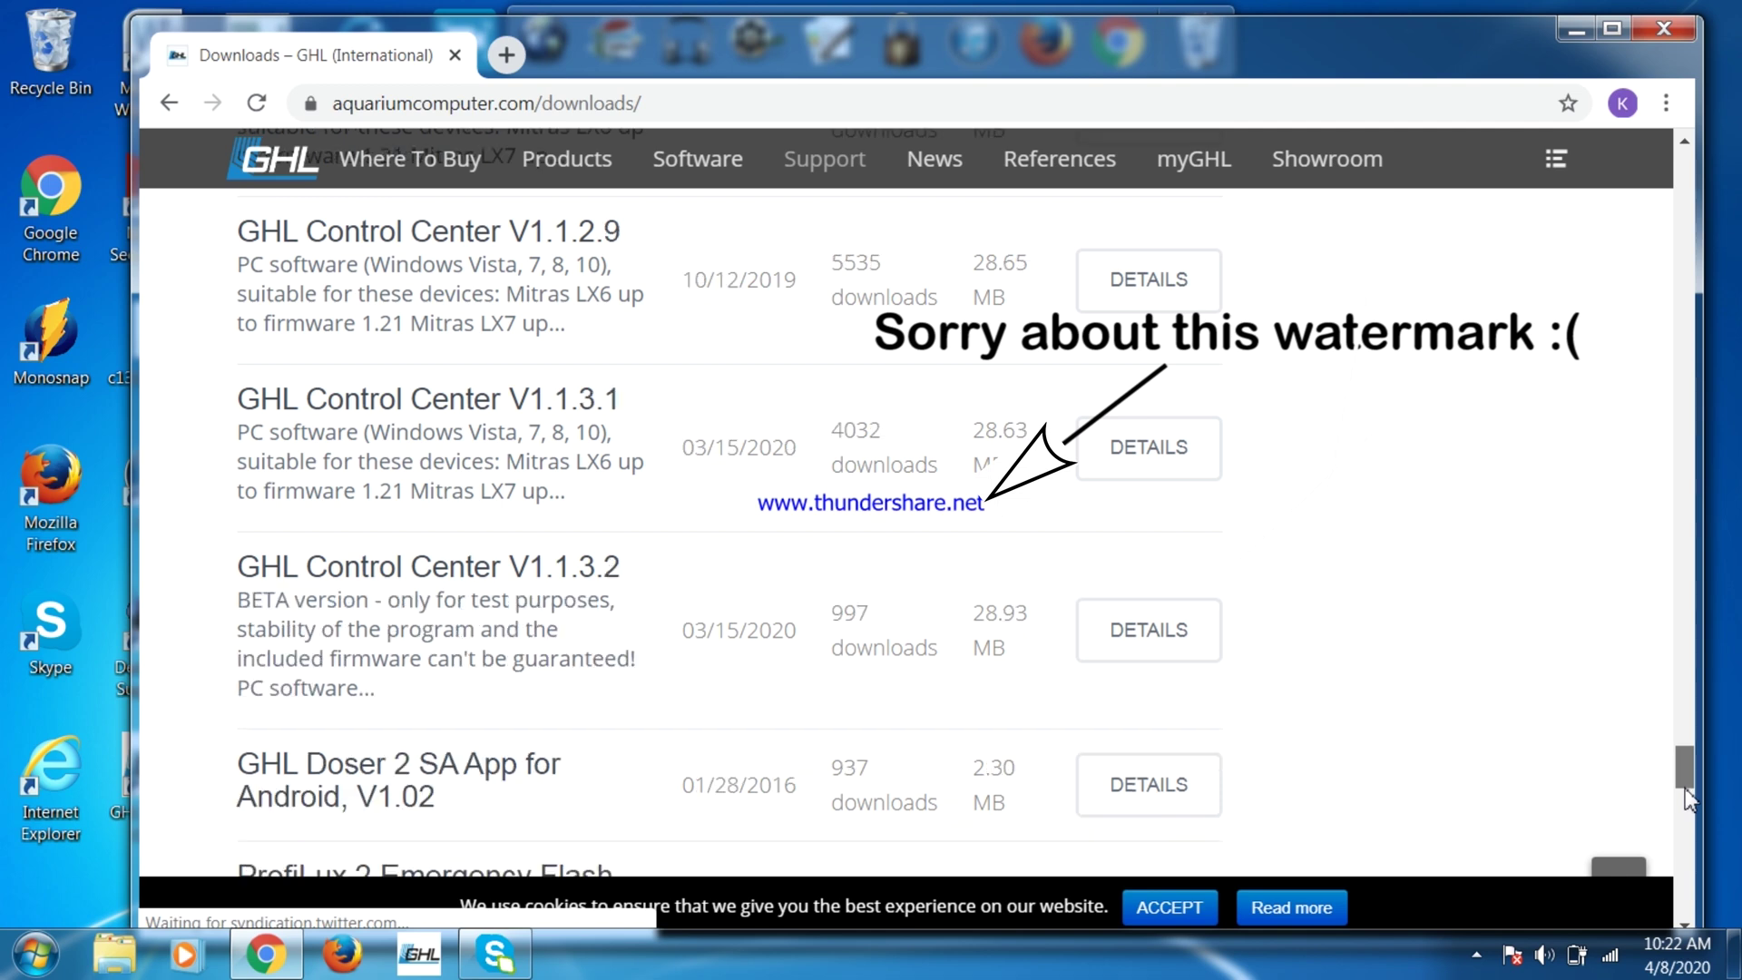
Open the GHL Control Center V1.1.3.2 download and launch the GHLControlCenter_V1132 installer from the downloaded archive
scroll(1499, 612, "down", 3)
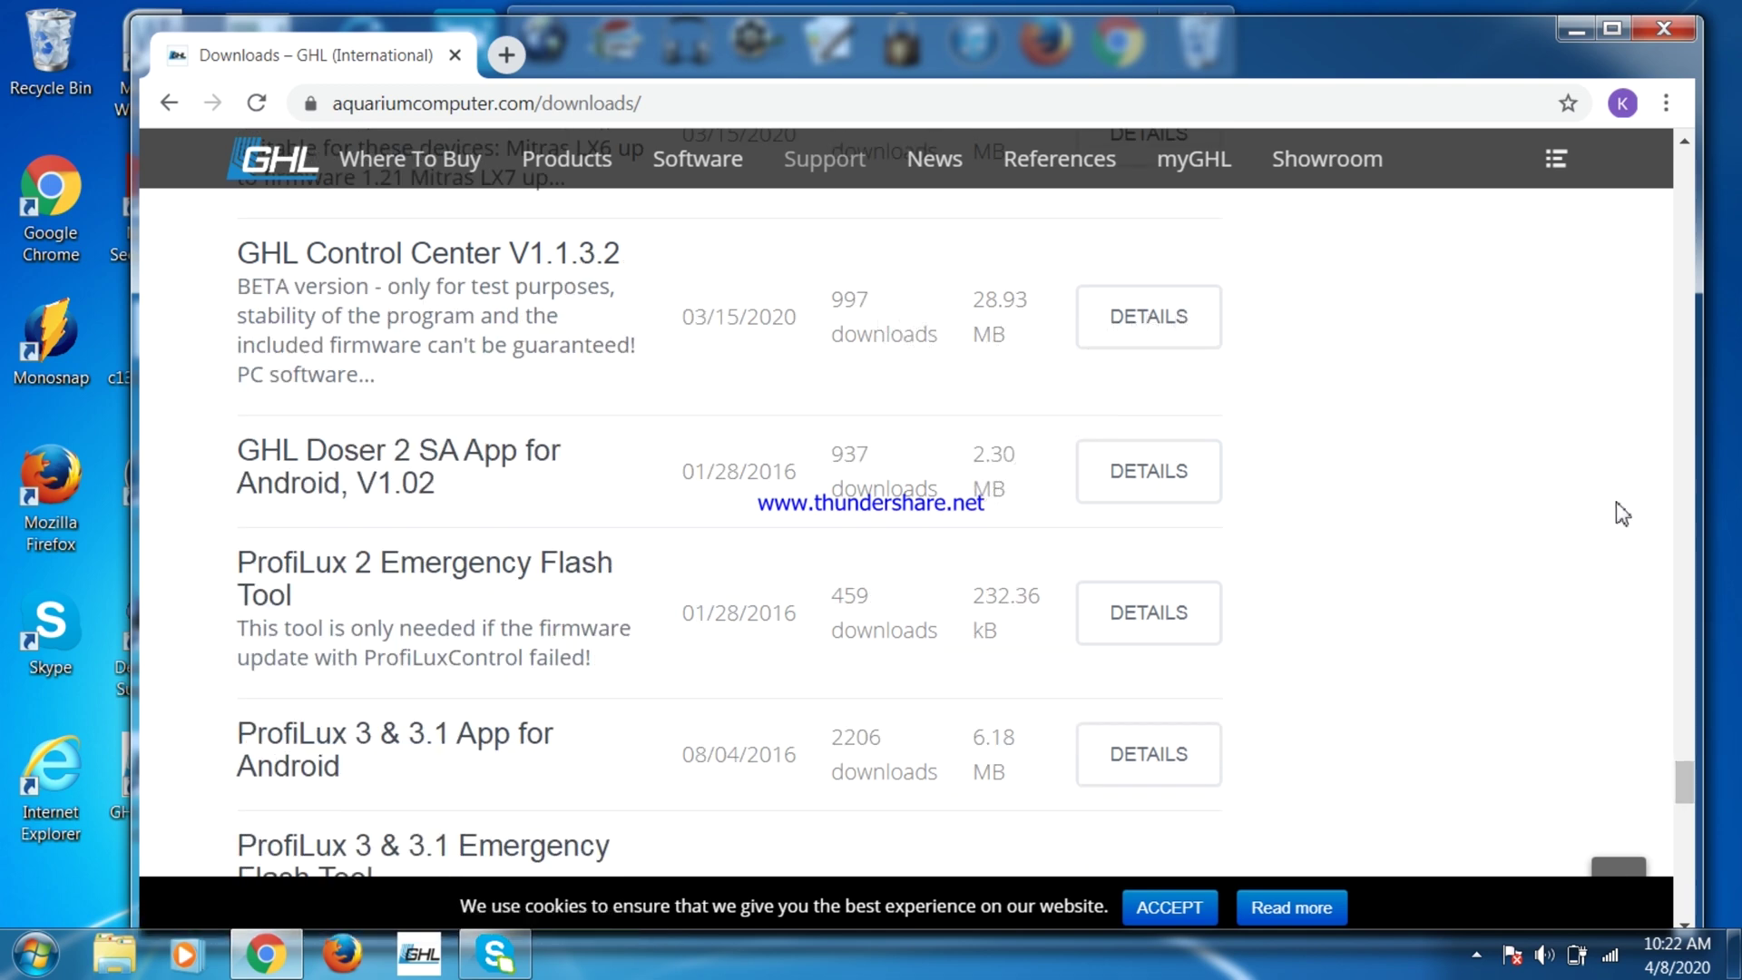
left_click(1149, 316)
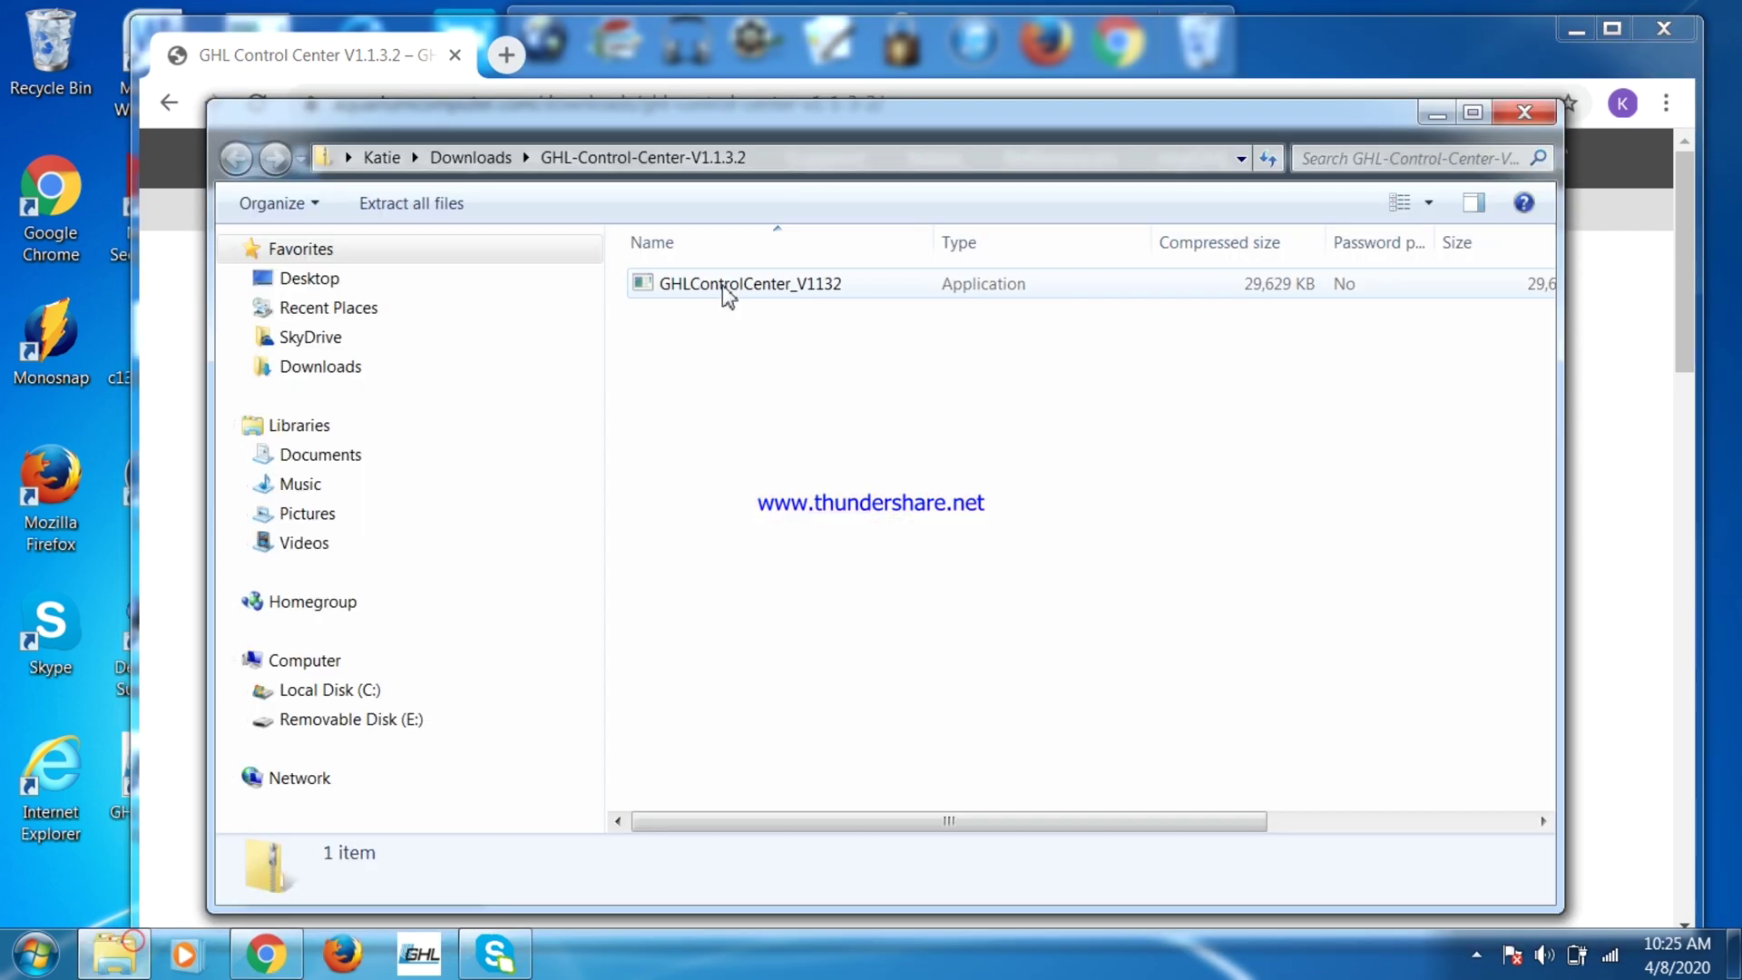
double_click(726, 287)
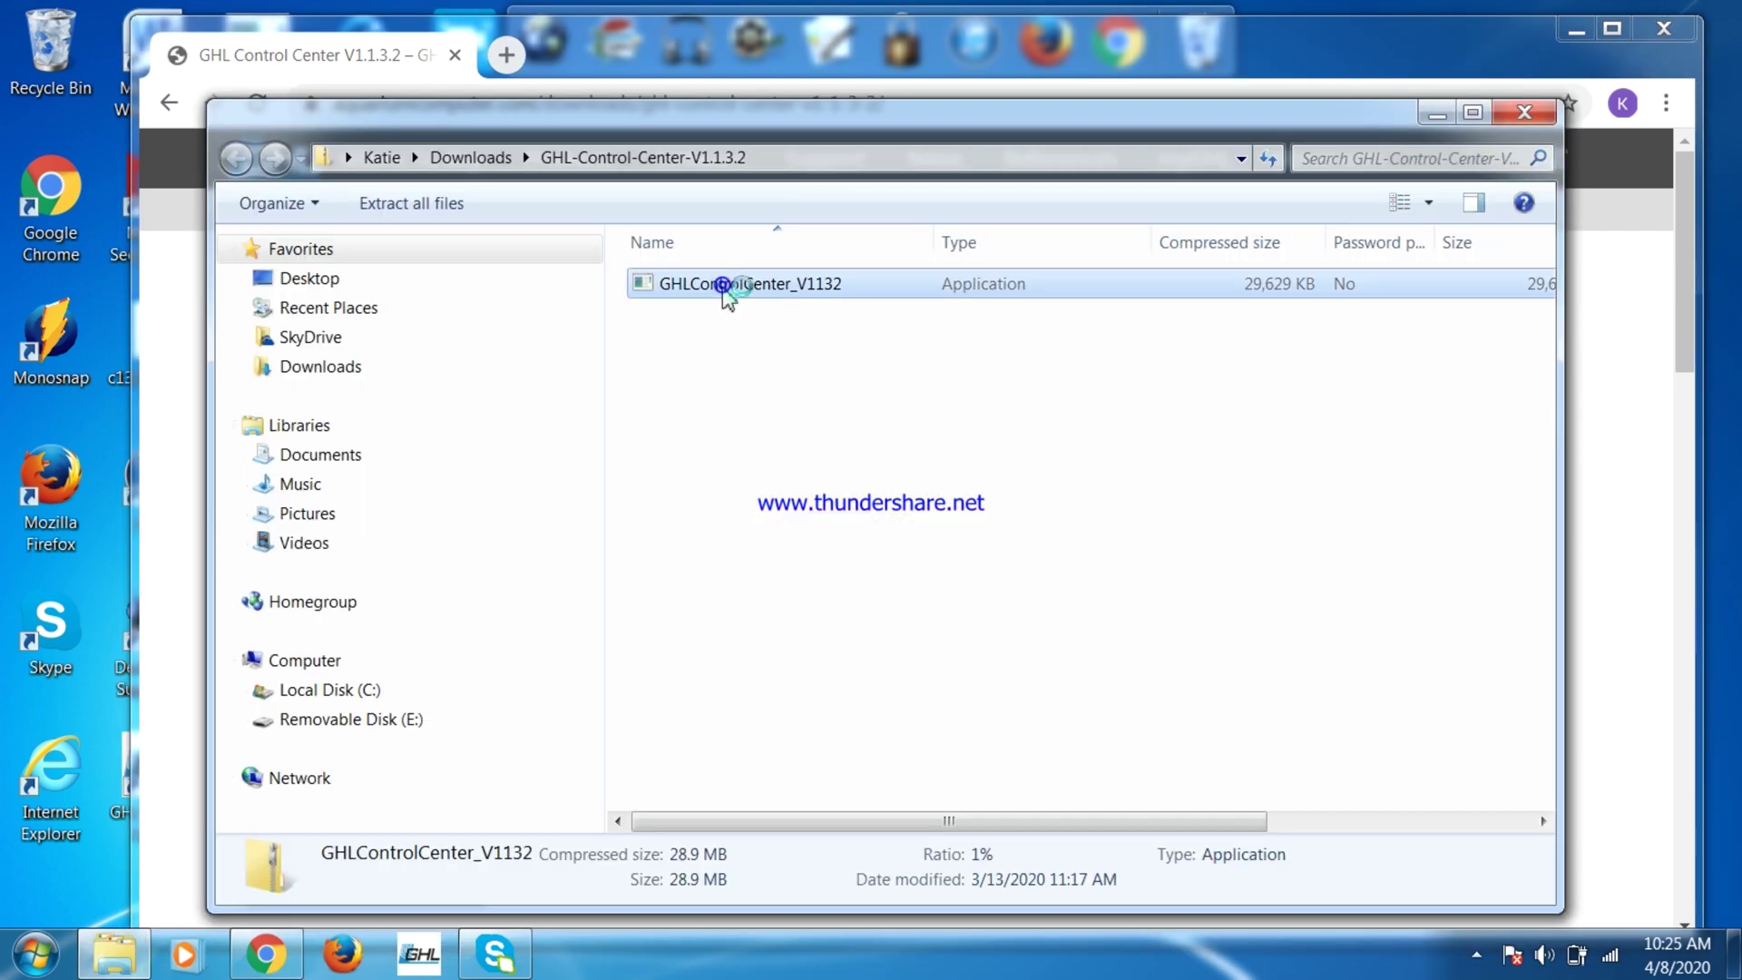
left_click(938, 523)
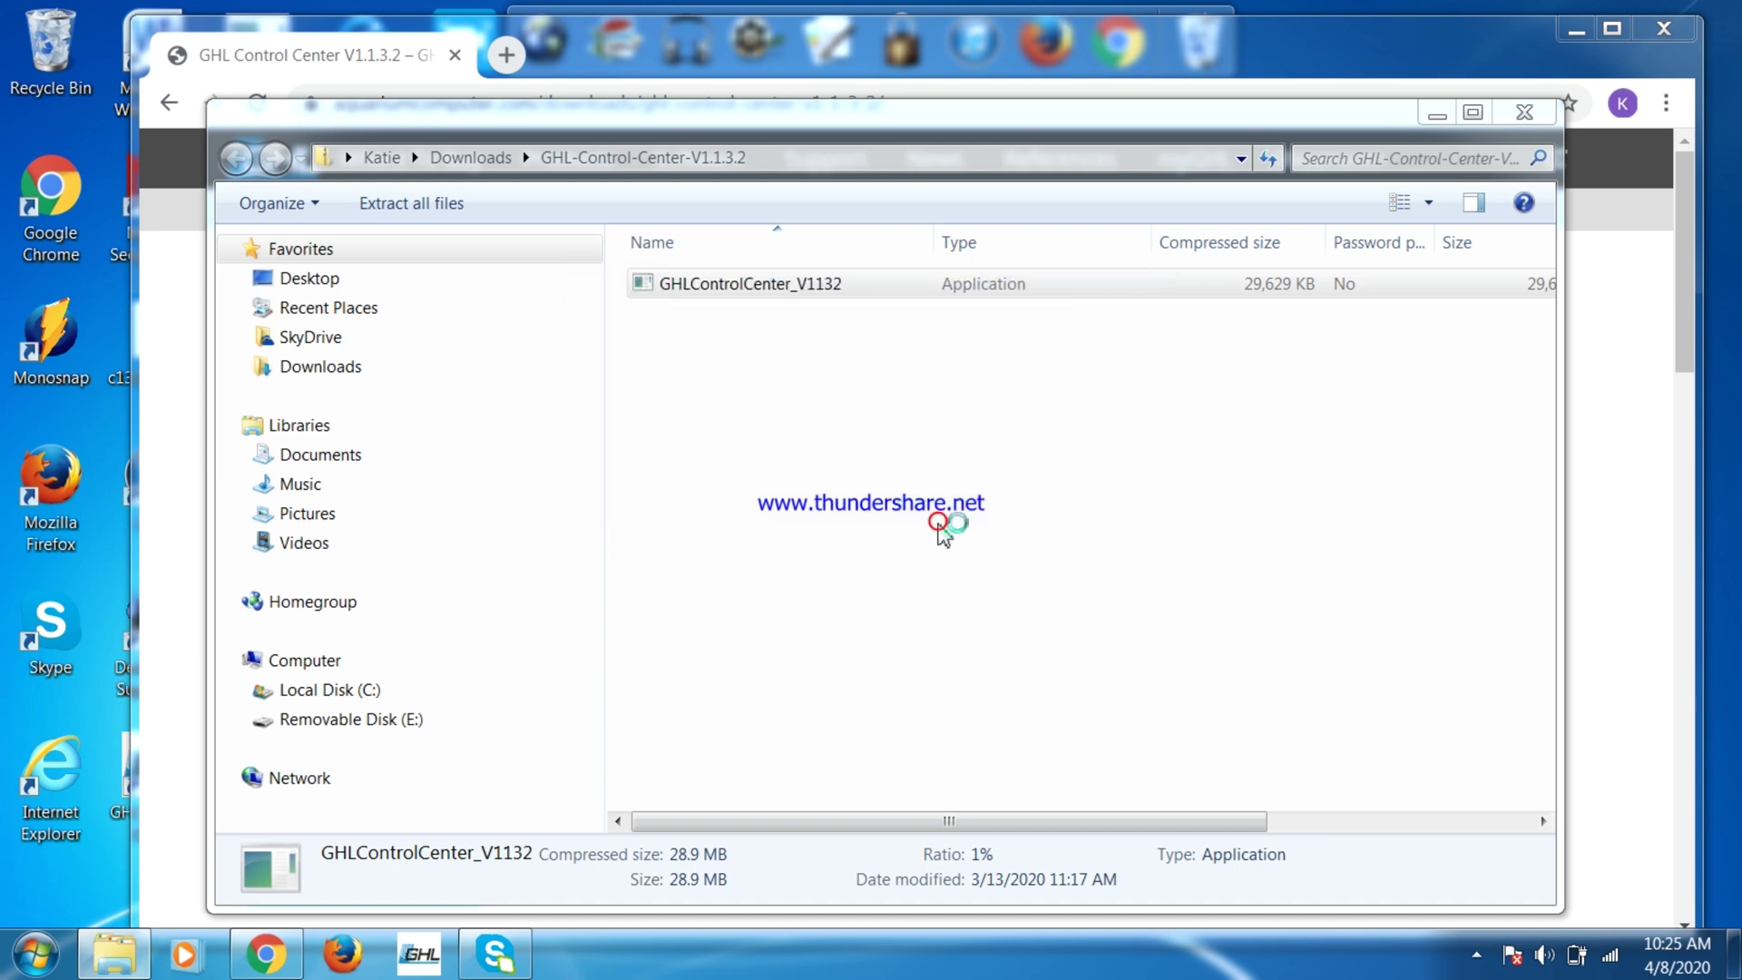
left_click(915, 536)
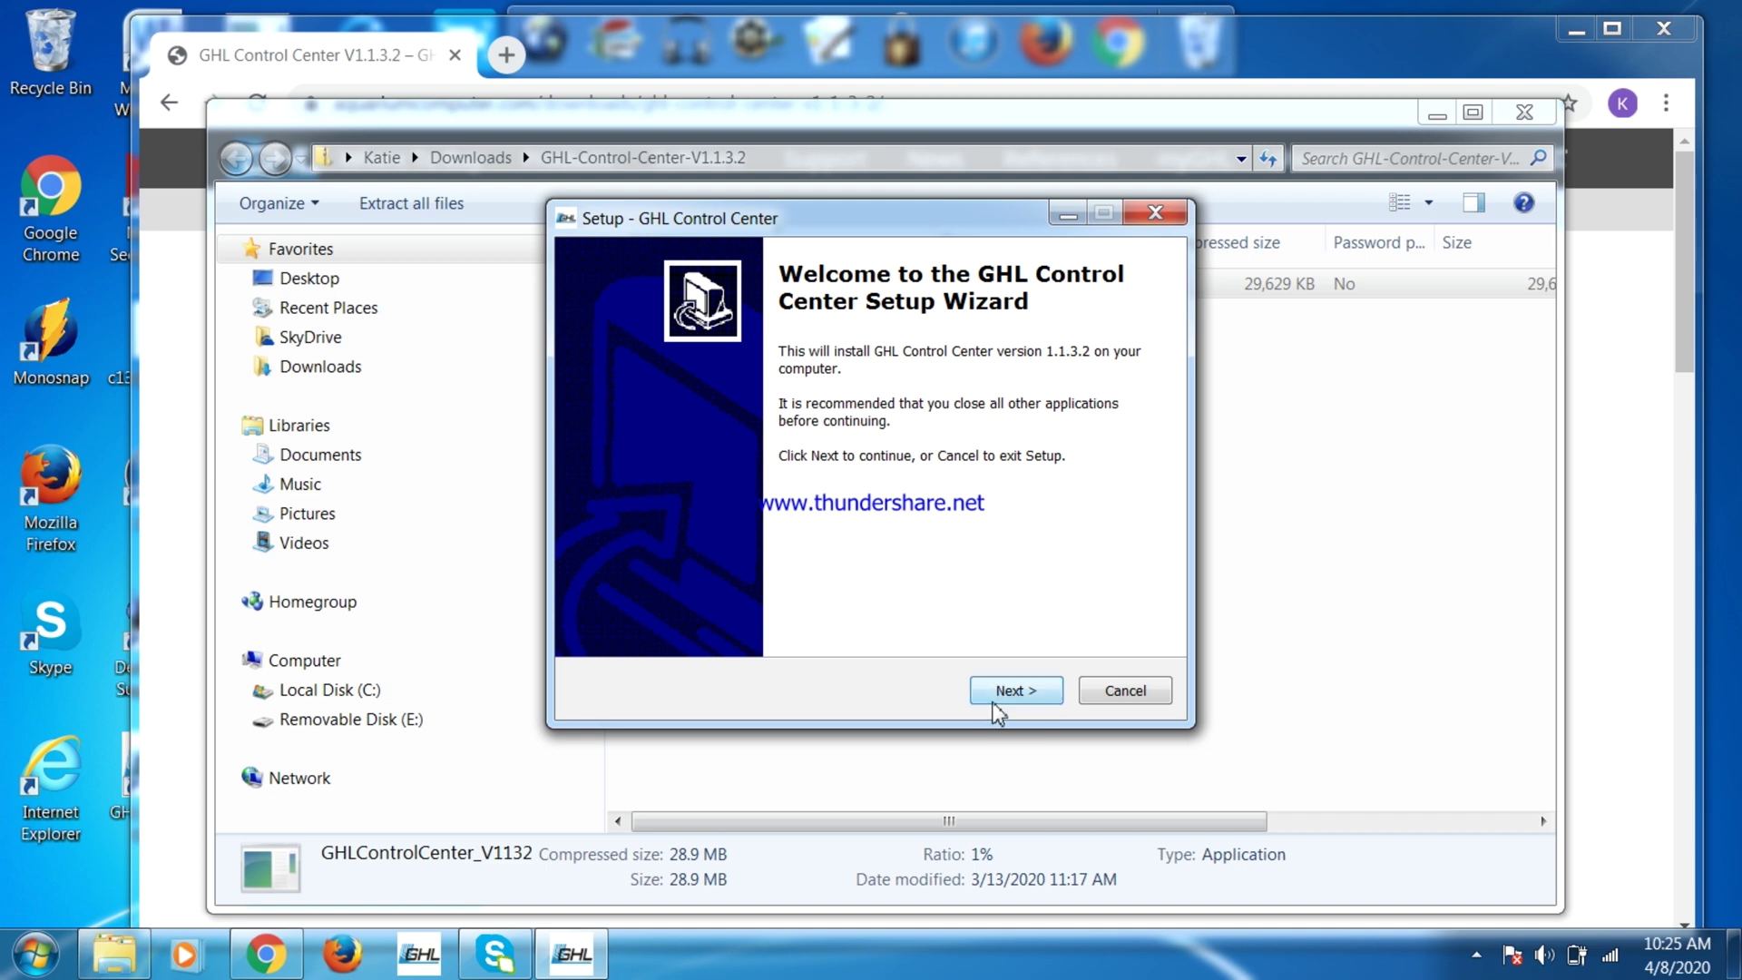
Install GHL Control Center with the default setup information, adding both a desktop icon and a Quick Launch icon
left_click(1005, 701)
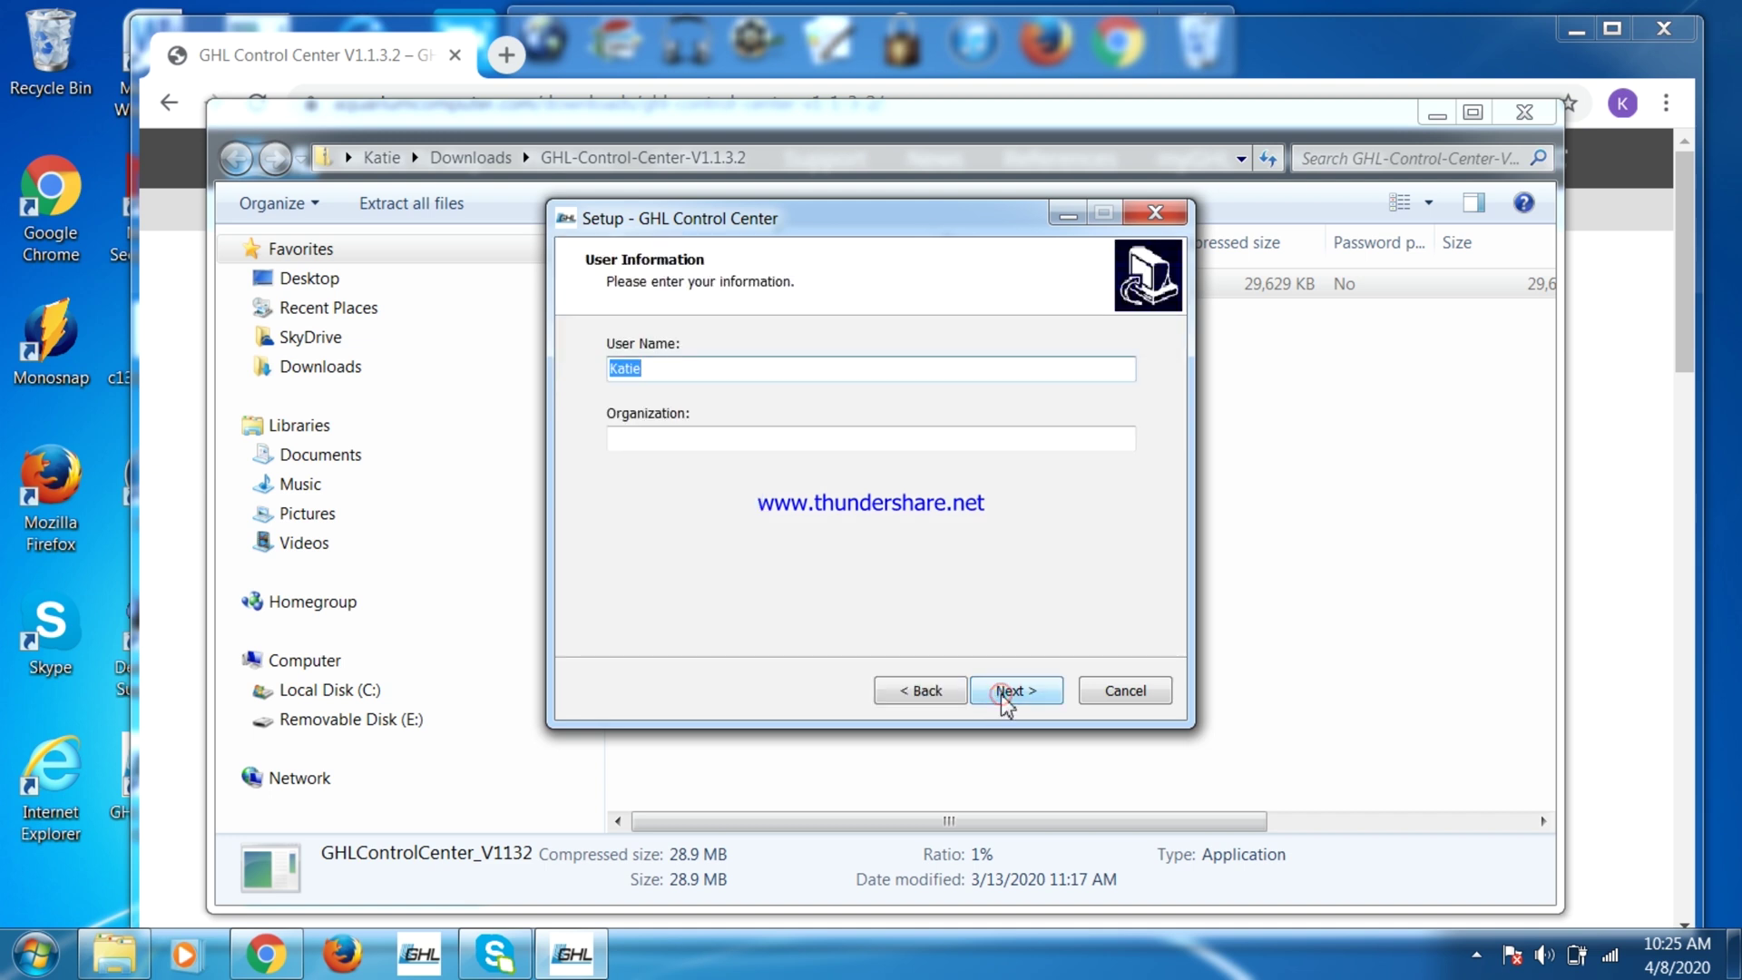
left_click(1005, 701)
left_click(1005, 700)
left_click(1002, 701)
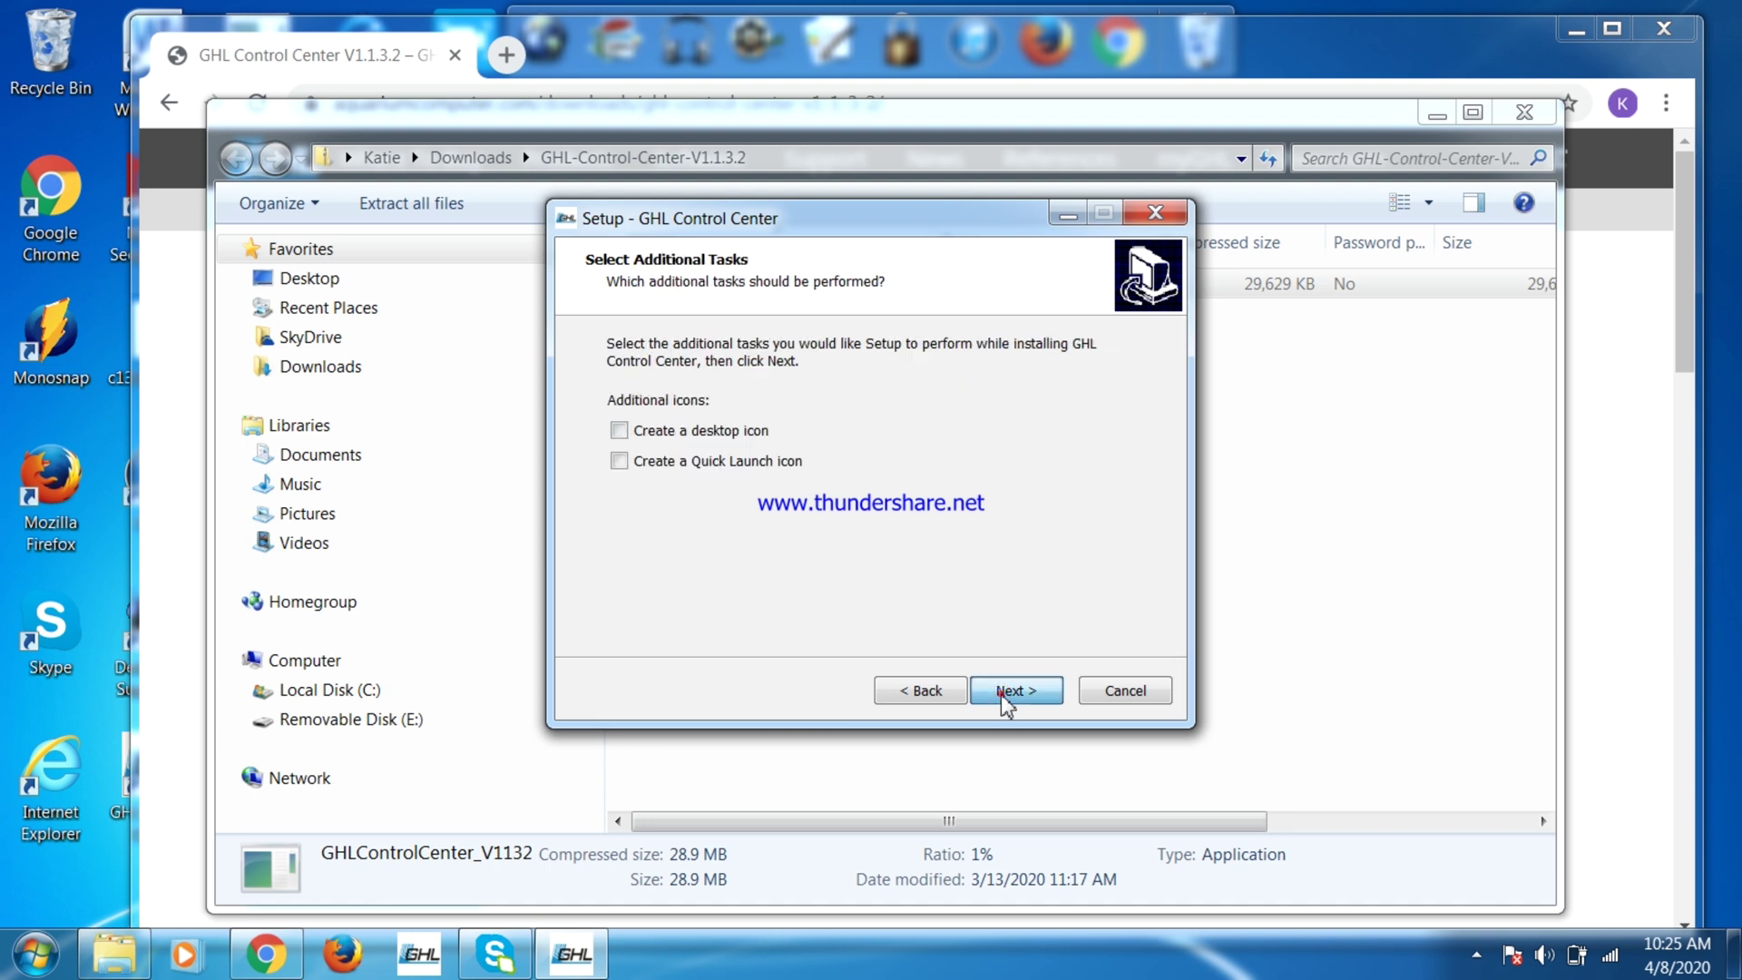
left_click(619, 431)
left_click(619, 461)
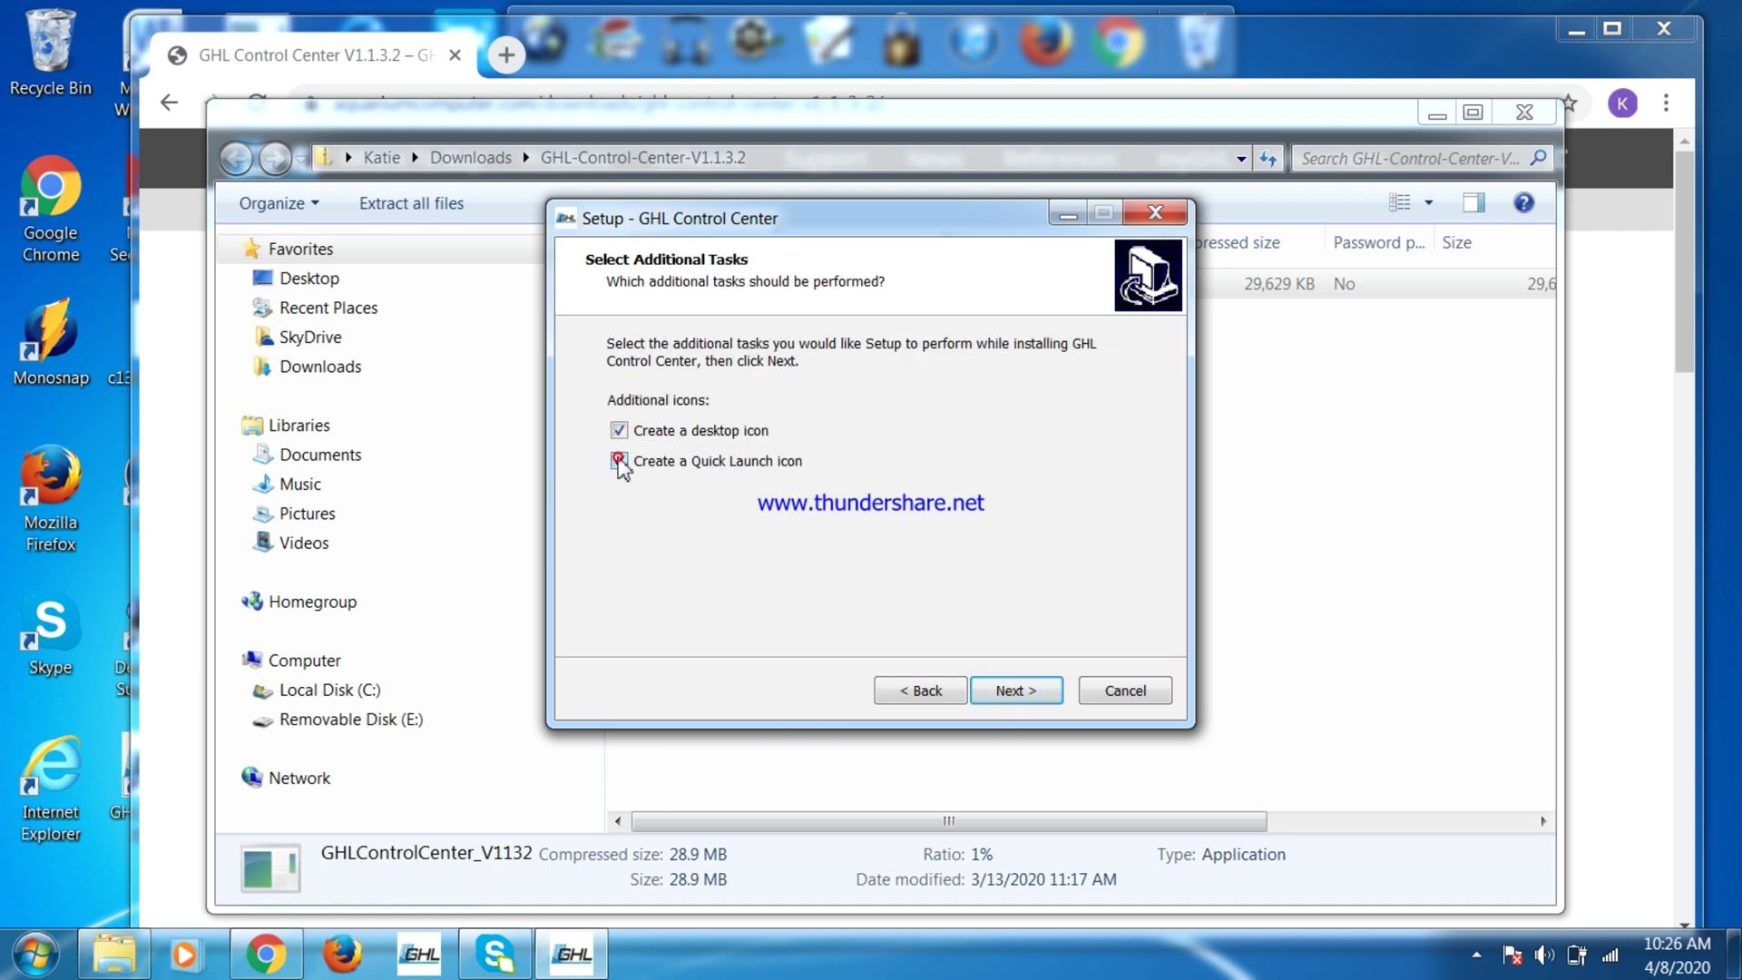
left_click(998, 691)
left_click(997, 689)
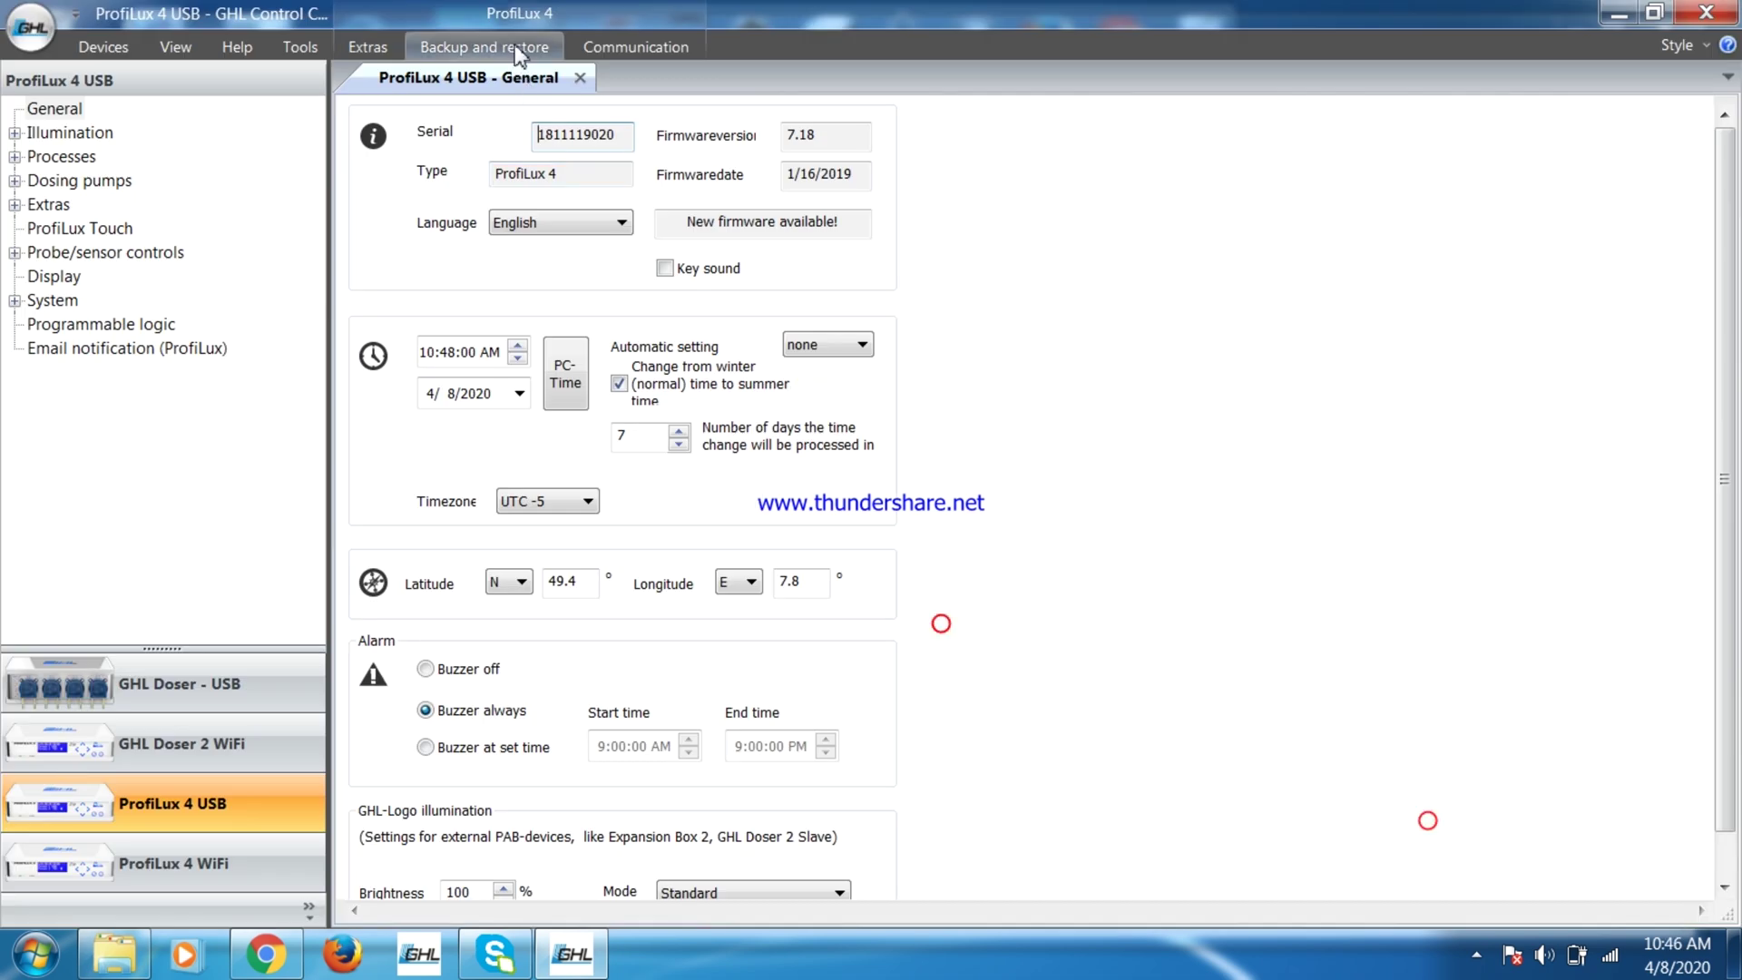
Back up the controller by transmitting all settings from the ProfiLux 4 to a file
left_click(519, 50)
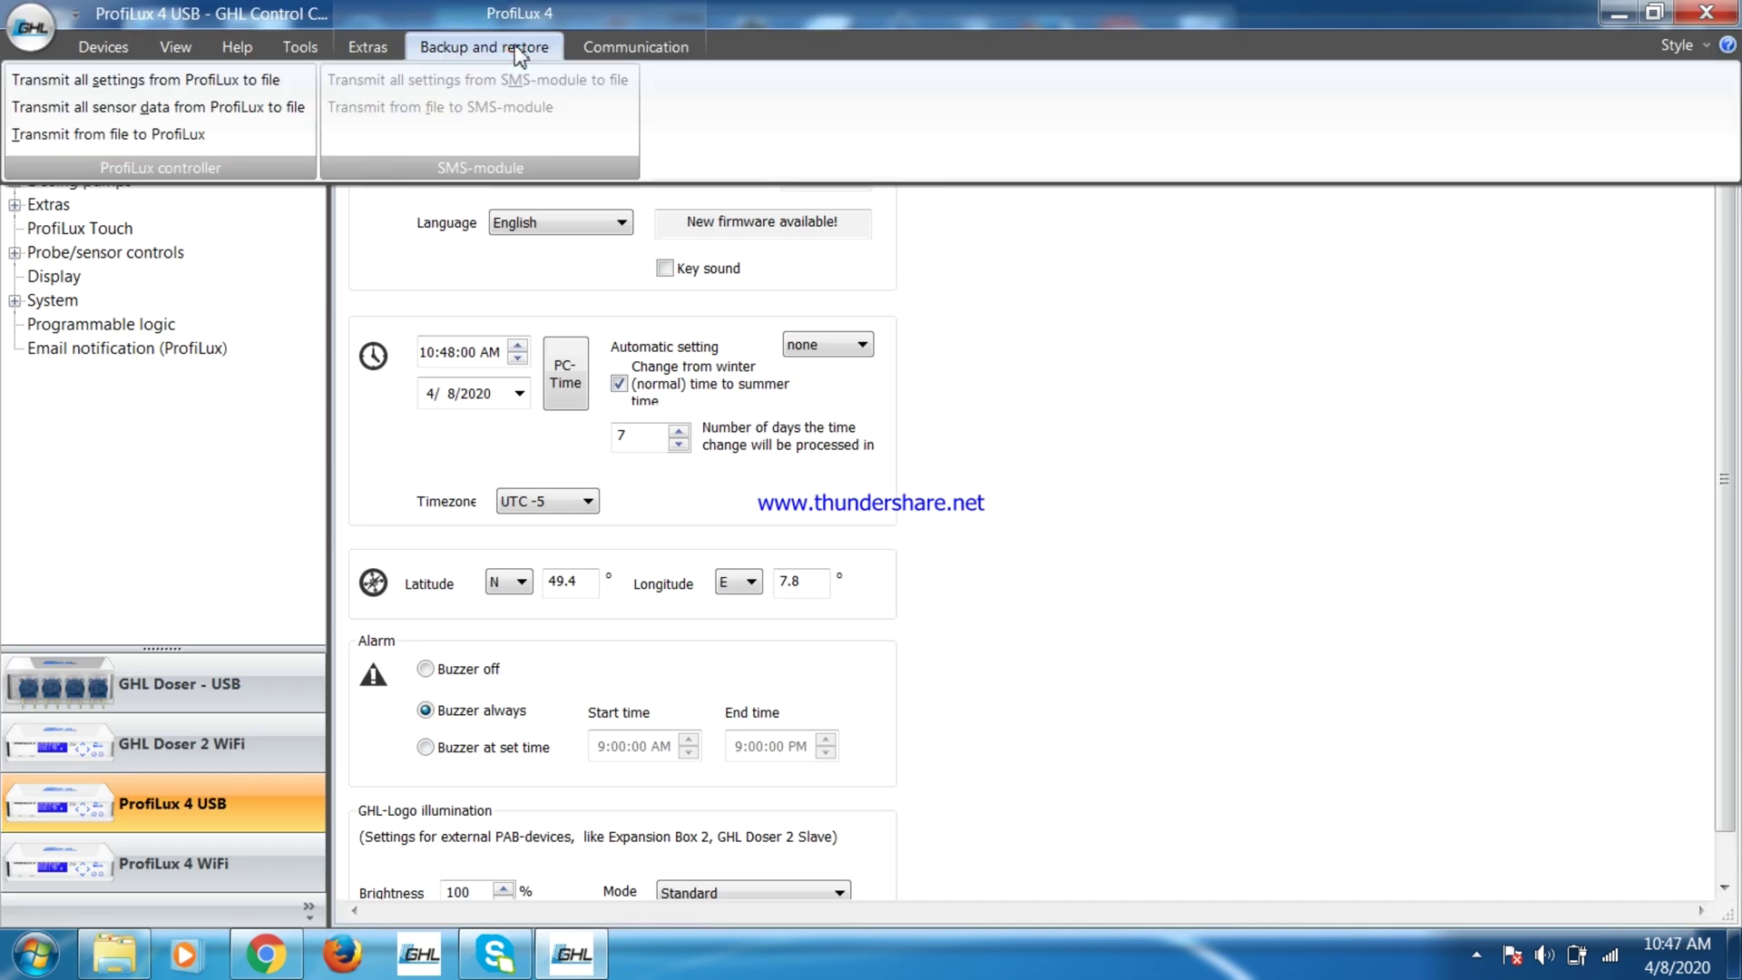
left_click(233, 82)
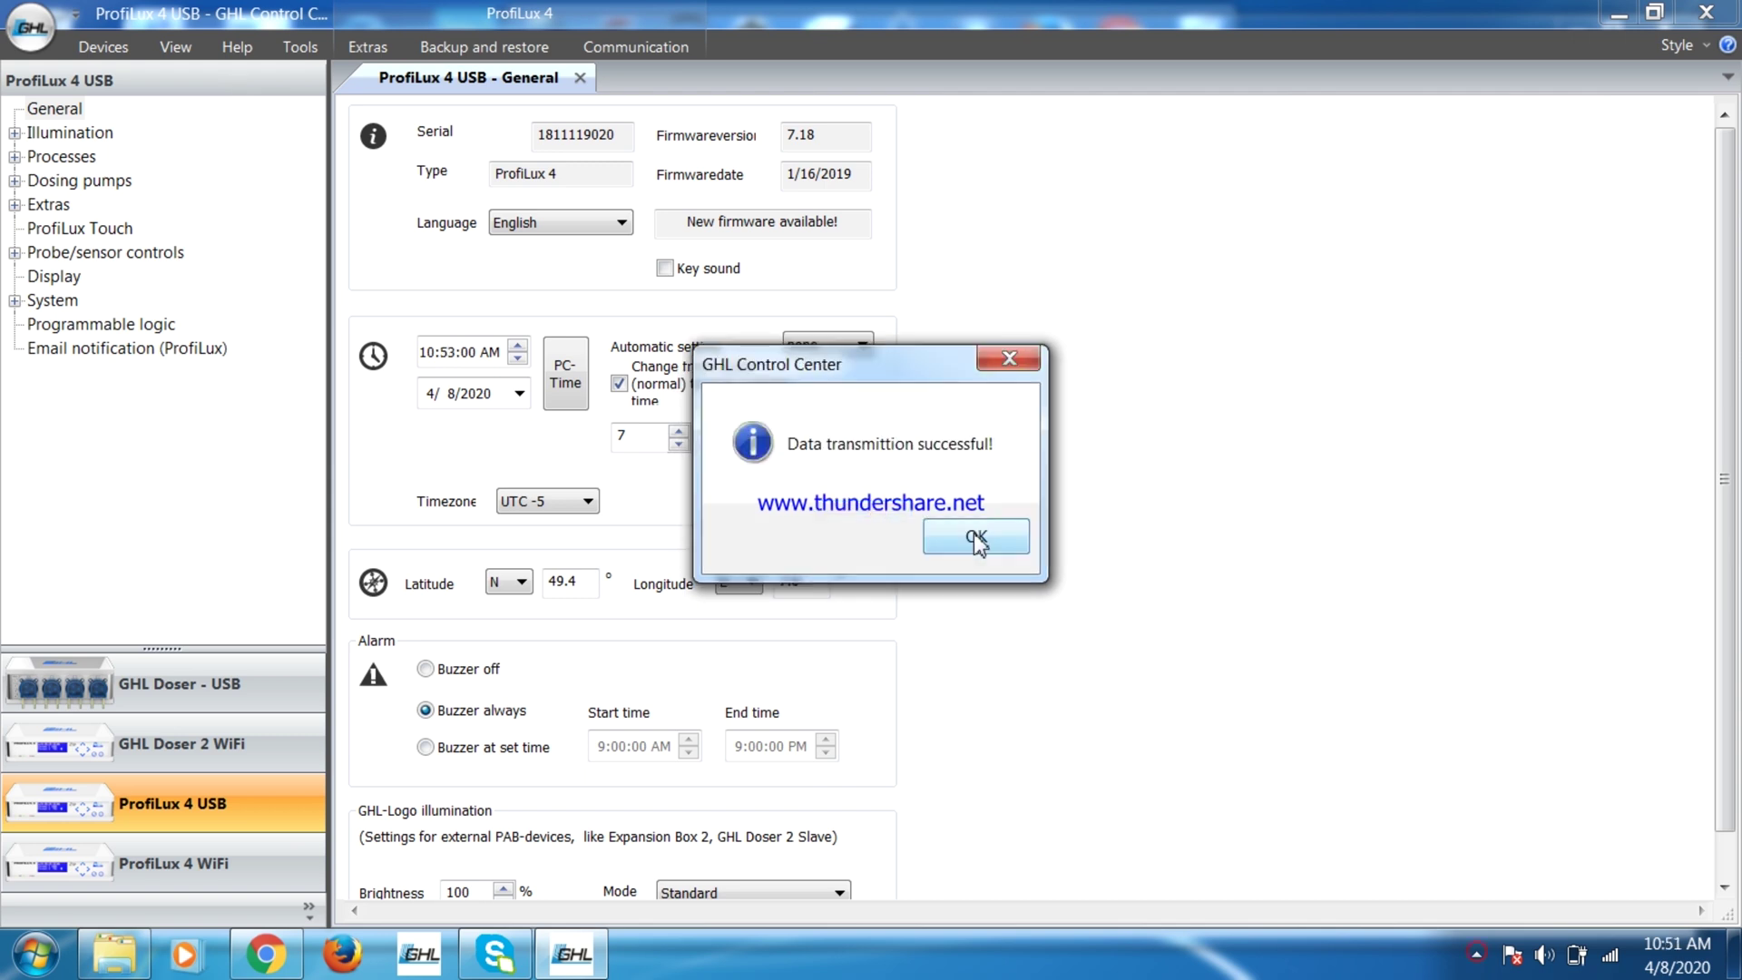
left_click(977, 539)
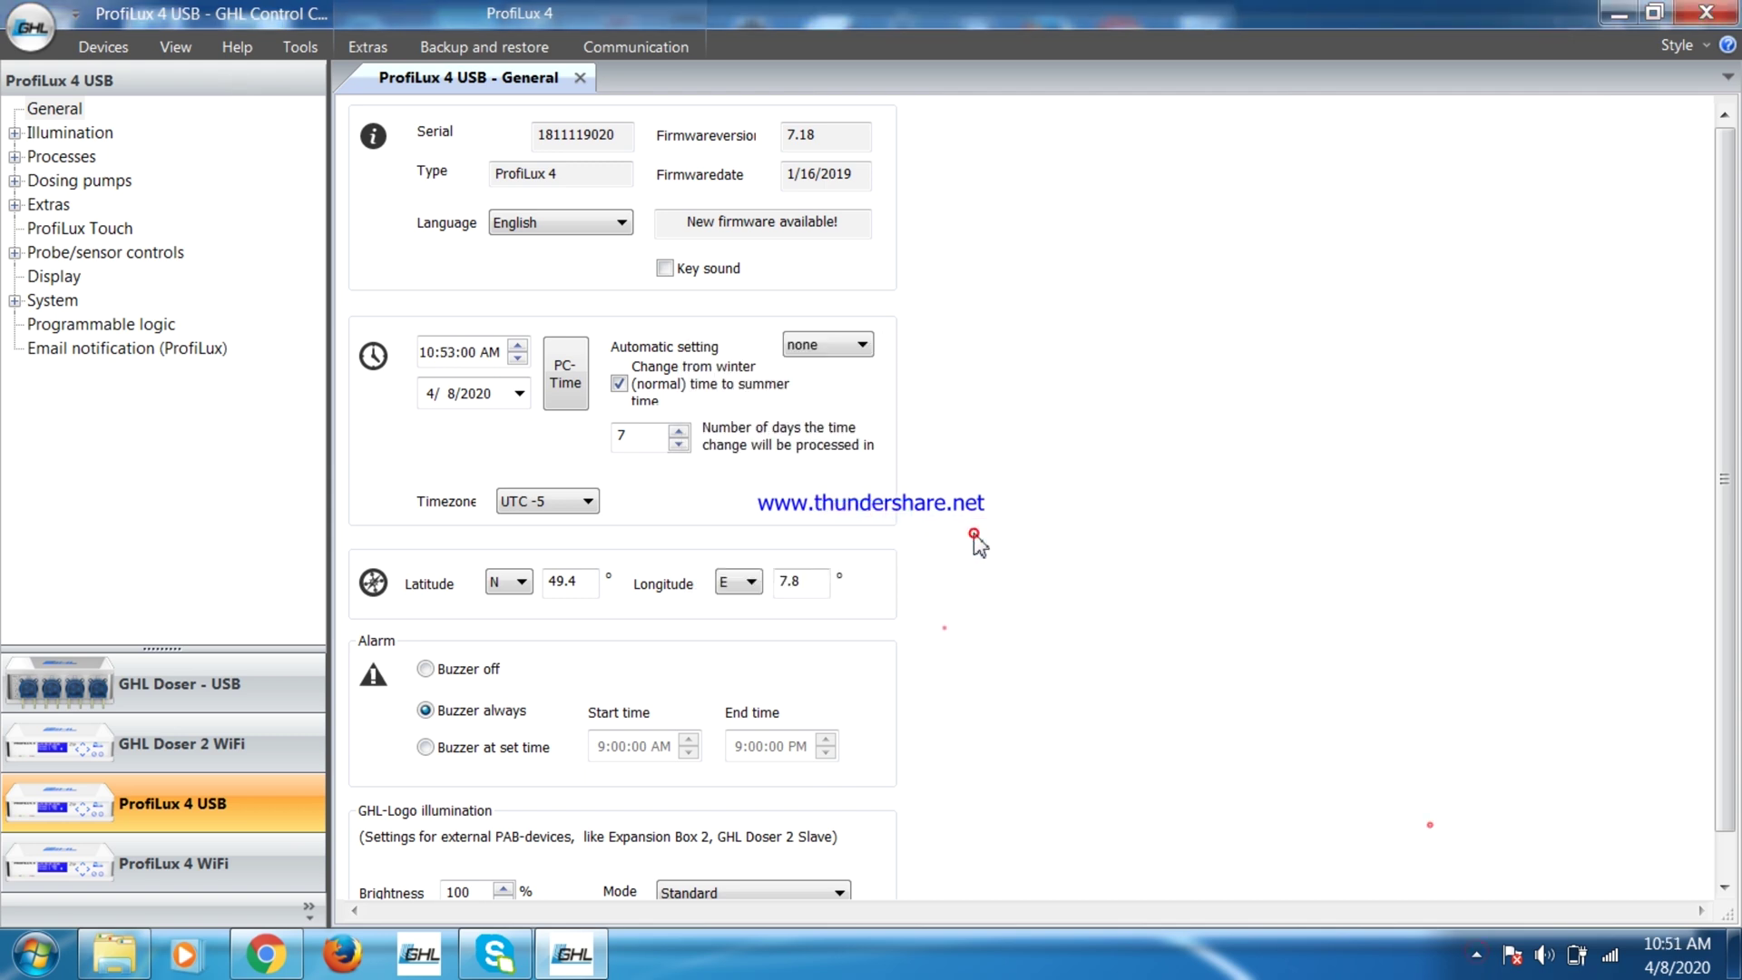
Transmit all sensor data from the ProfiLux 4 and save it as the parameter file "Sensor data" in Documents
left_click(512, 50)
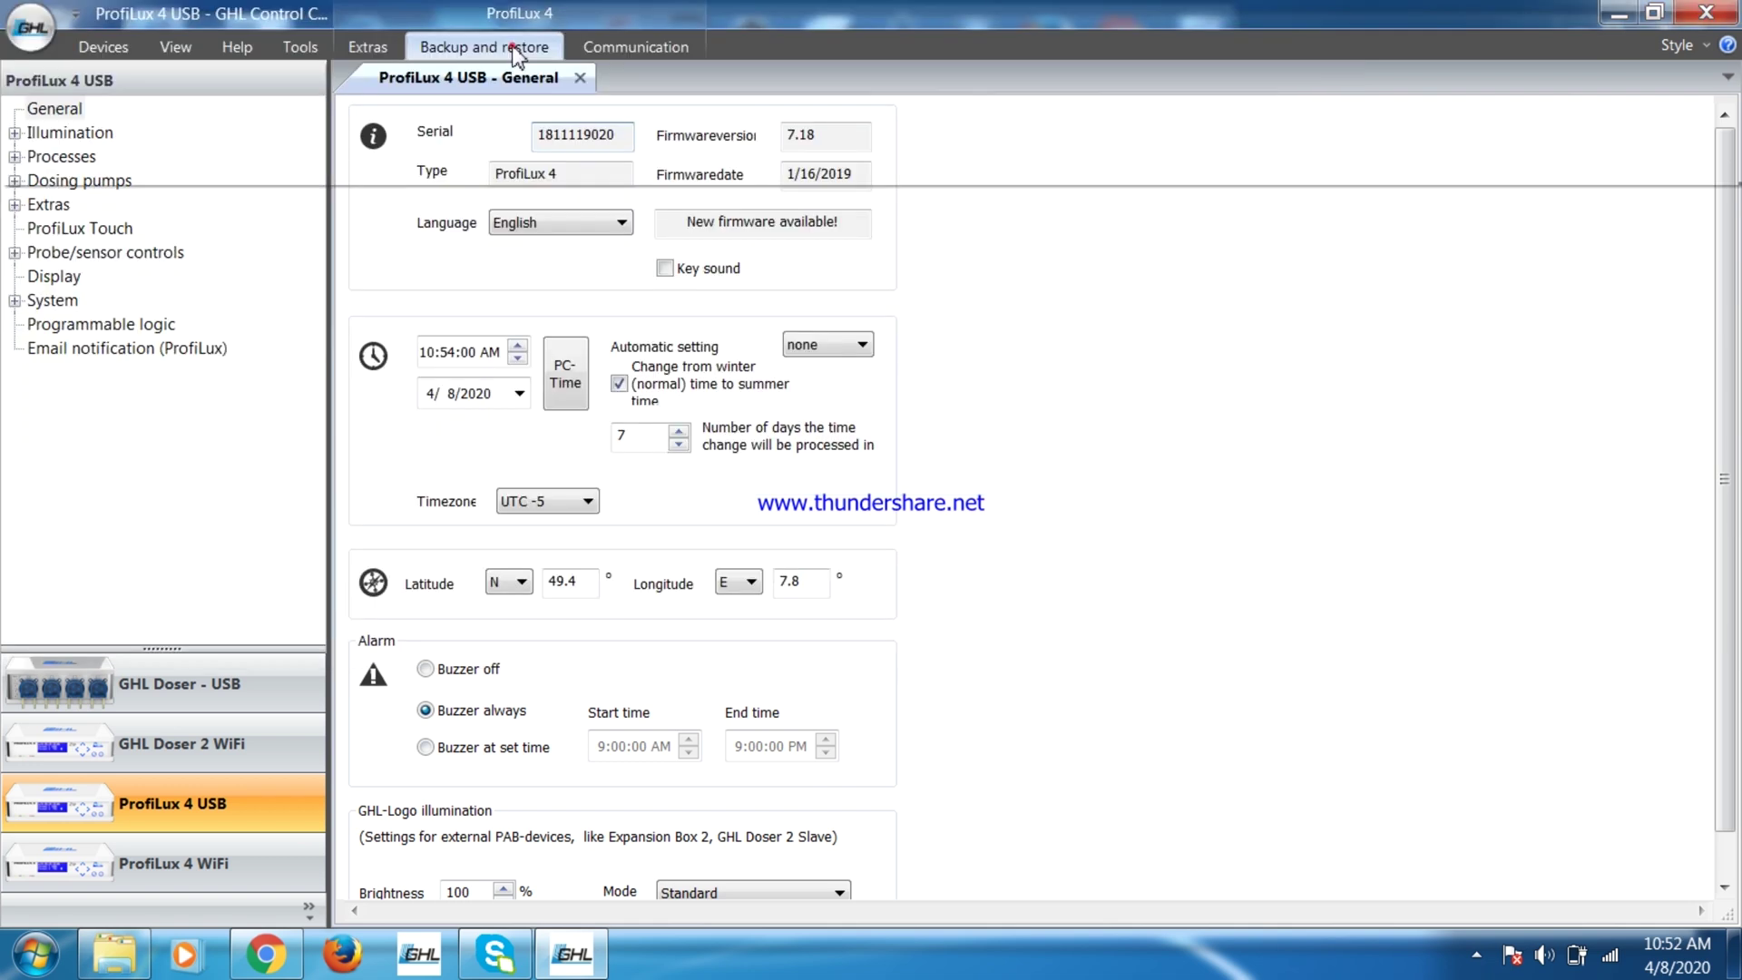
left_click(513, 47)
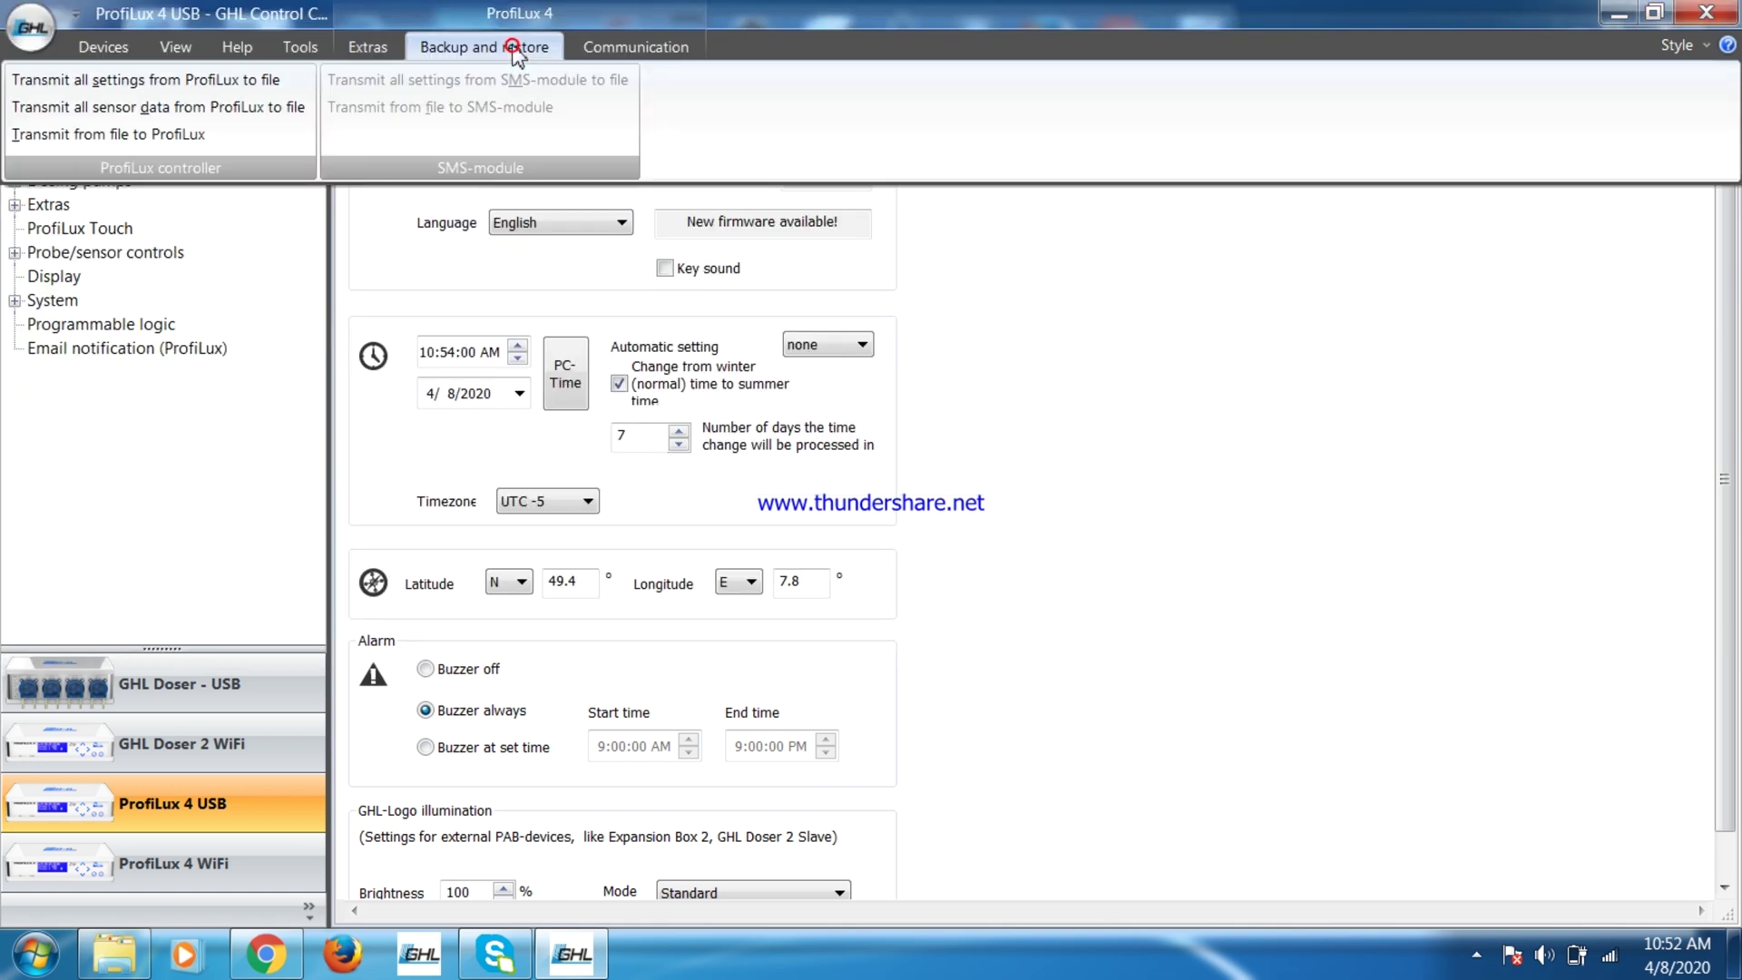
left_click(253, 108)
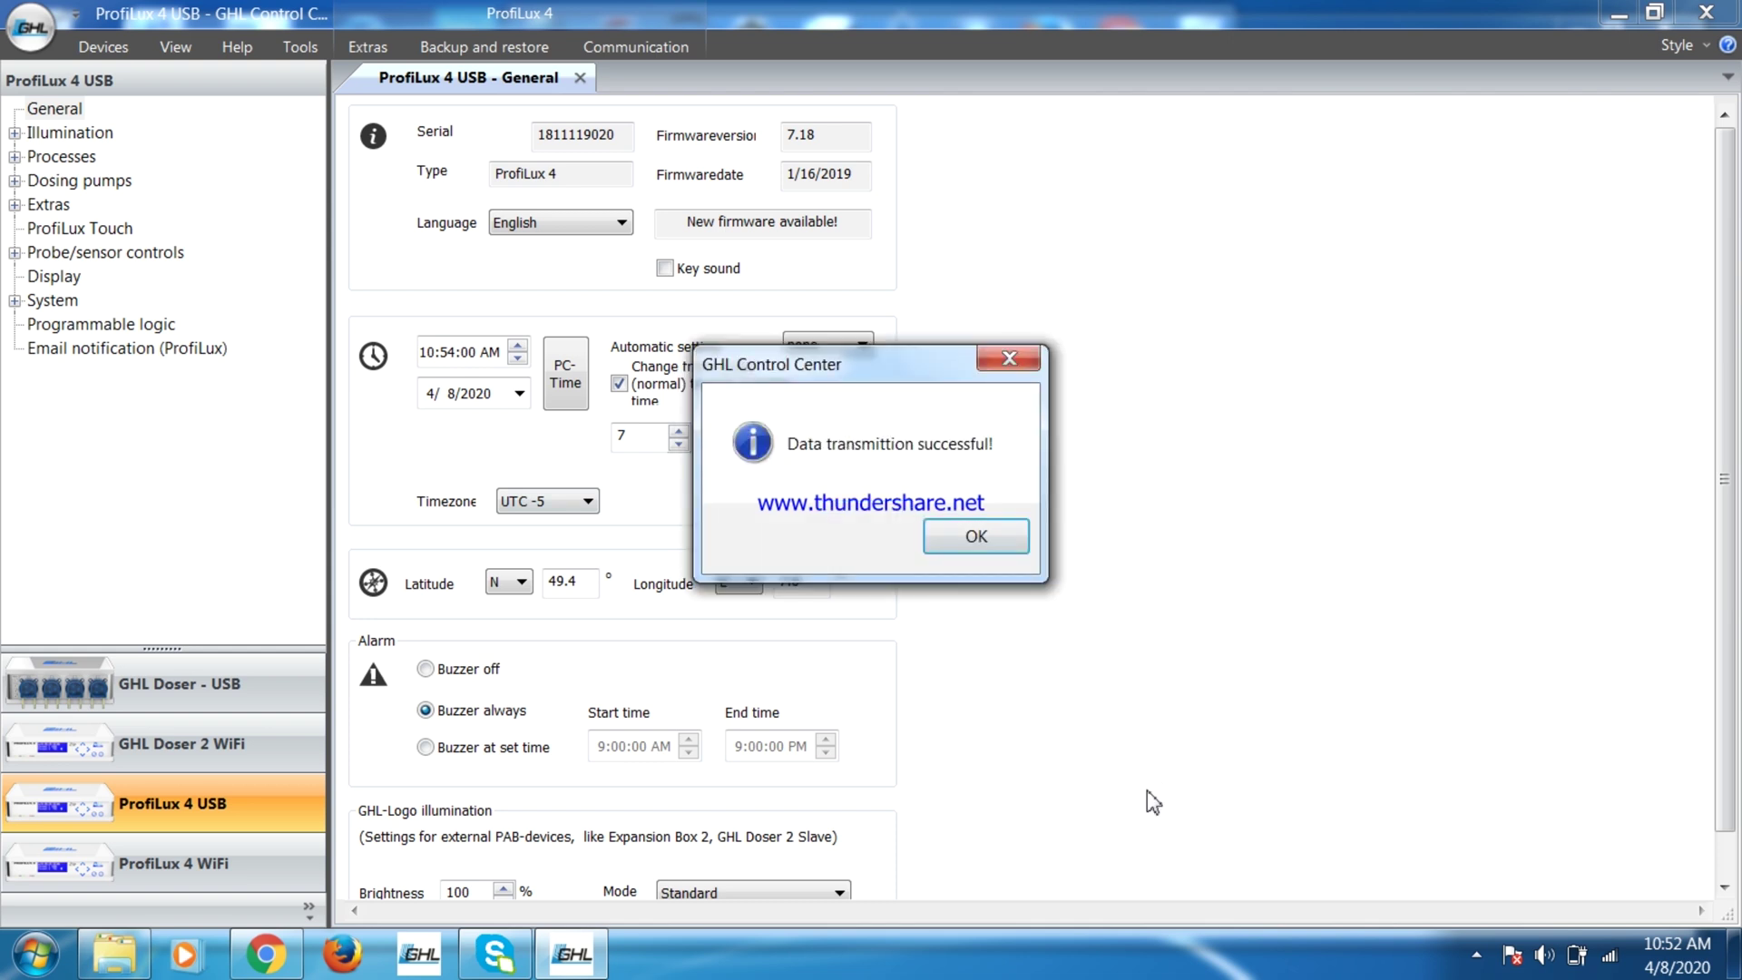
left_click(977, 536)
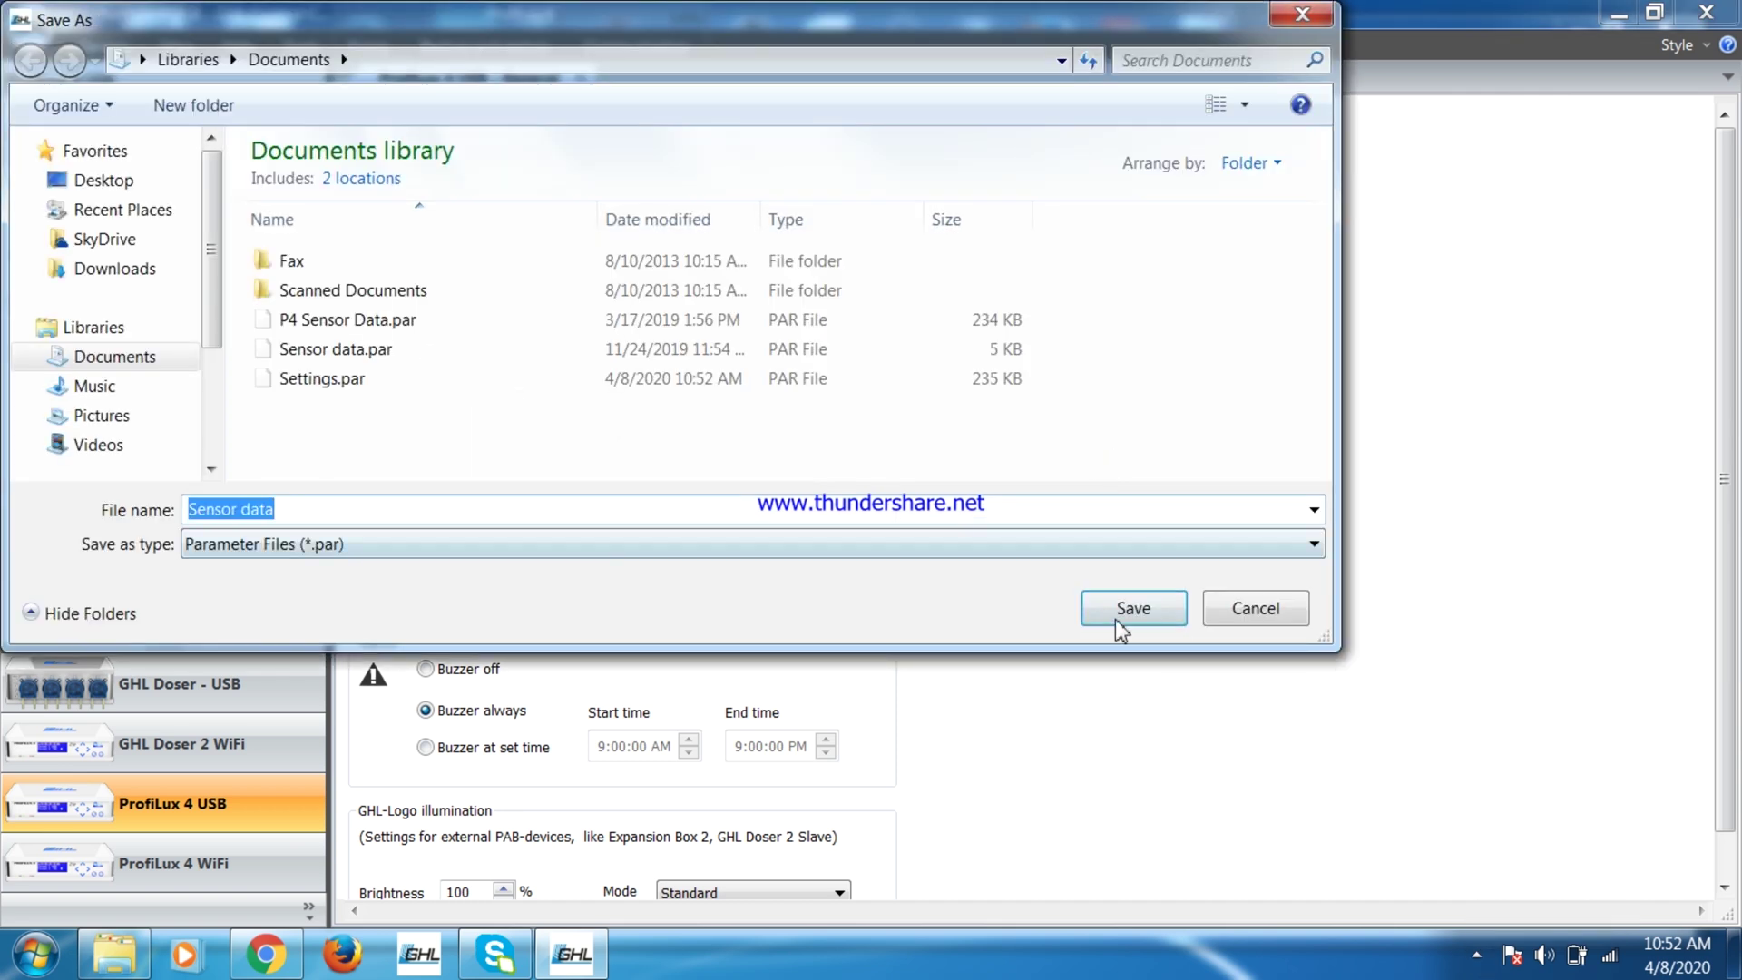
left_click(1121, 617)
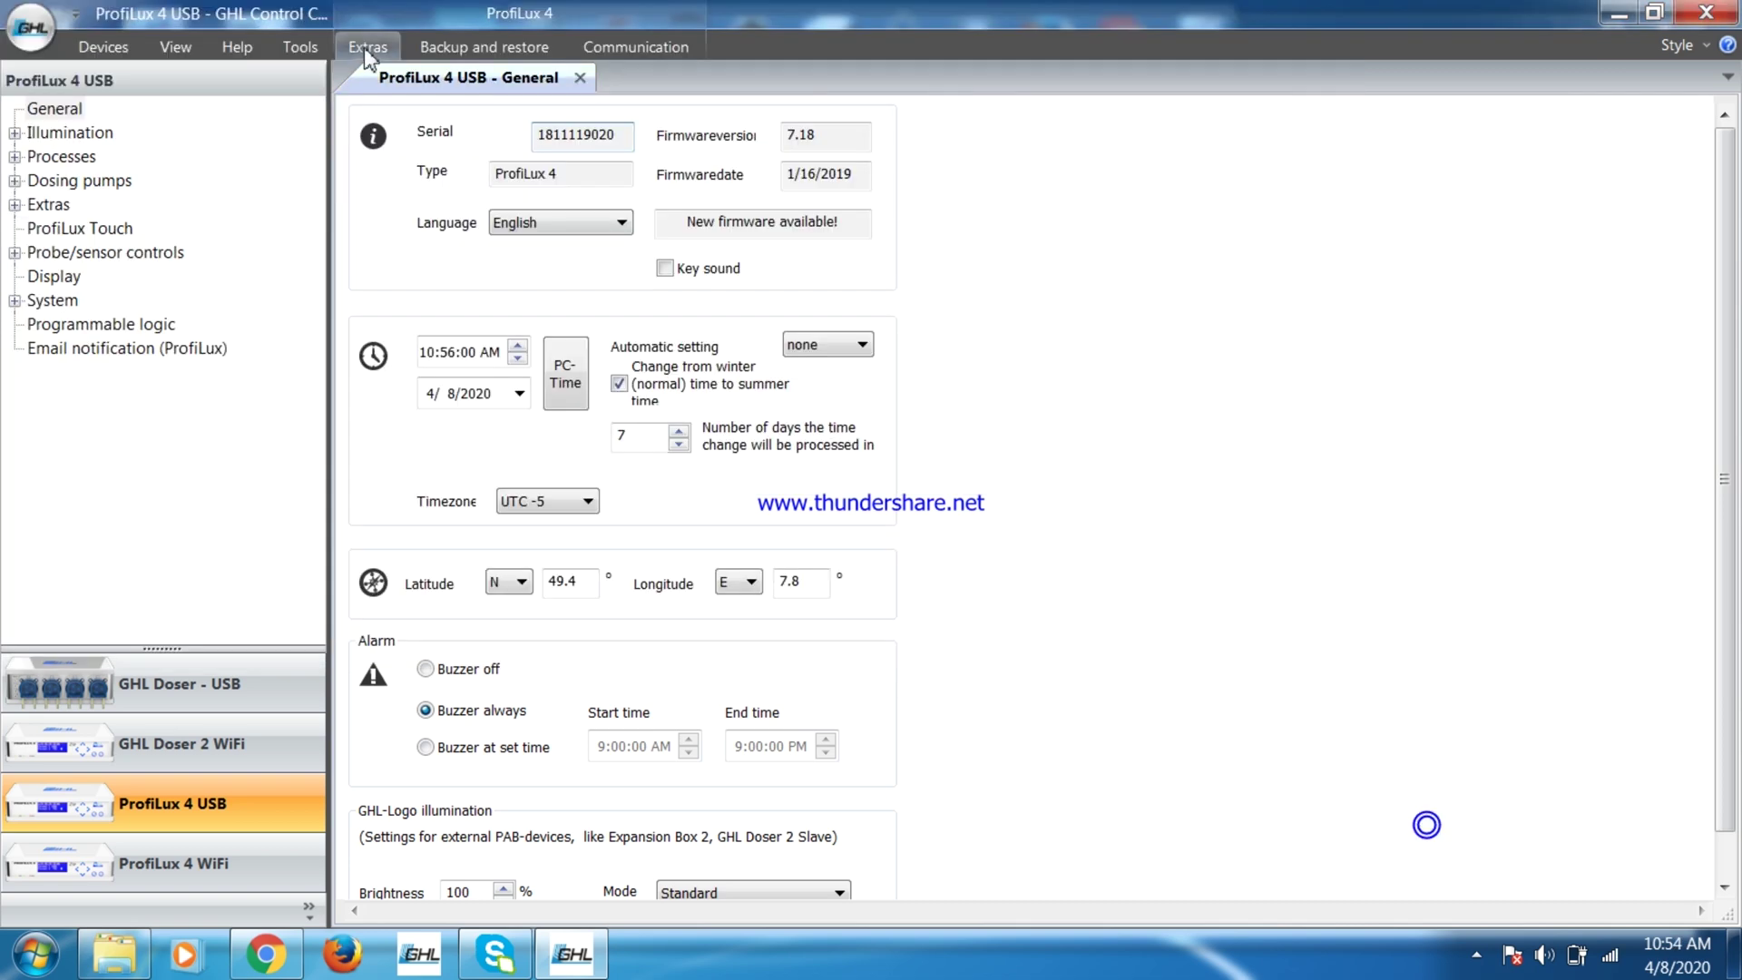
Start the ProfiLux 4 controller's firmware update, accepting its conditions, and activate the bootloader mode
left_click(366, 48)
left_click(128, 111)
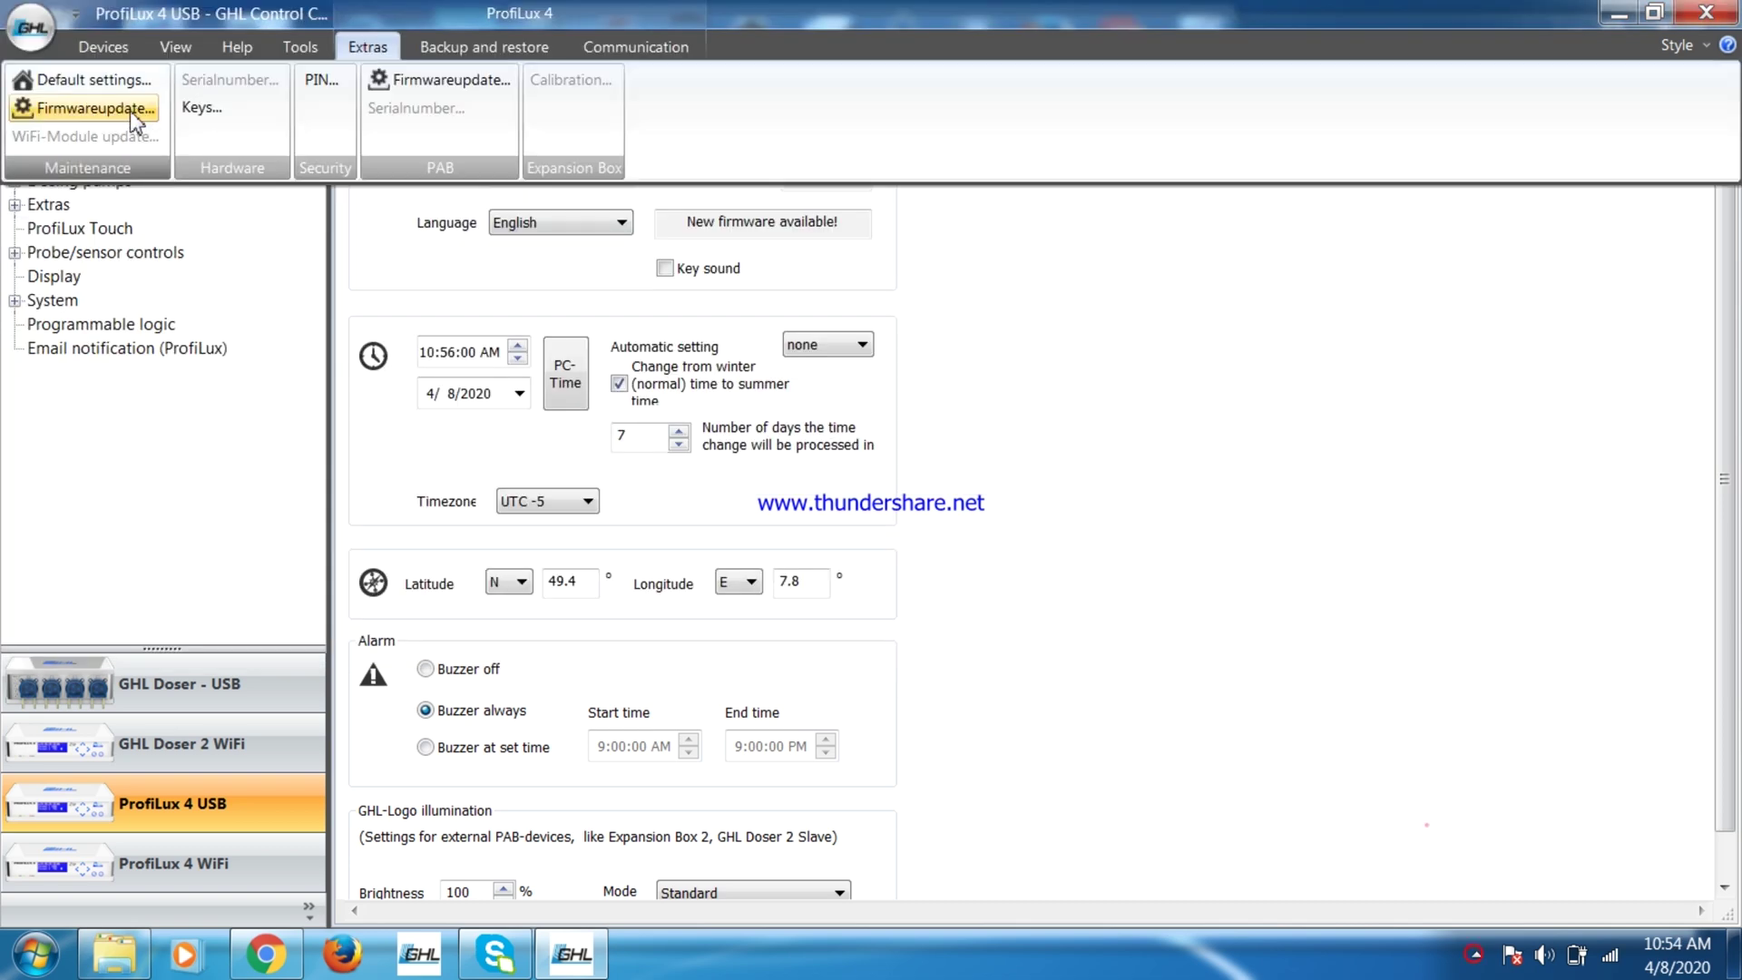
left_click(585, 586)
left_click(823, 650)
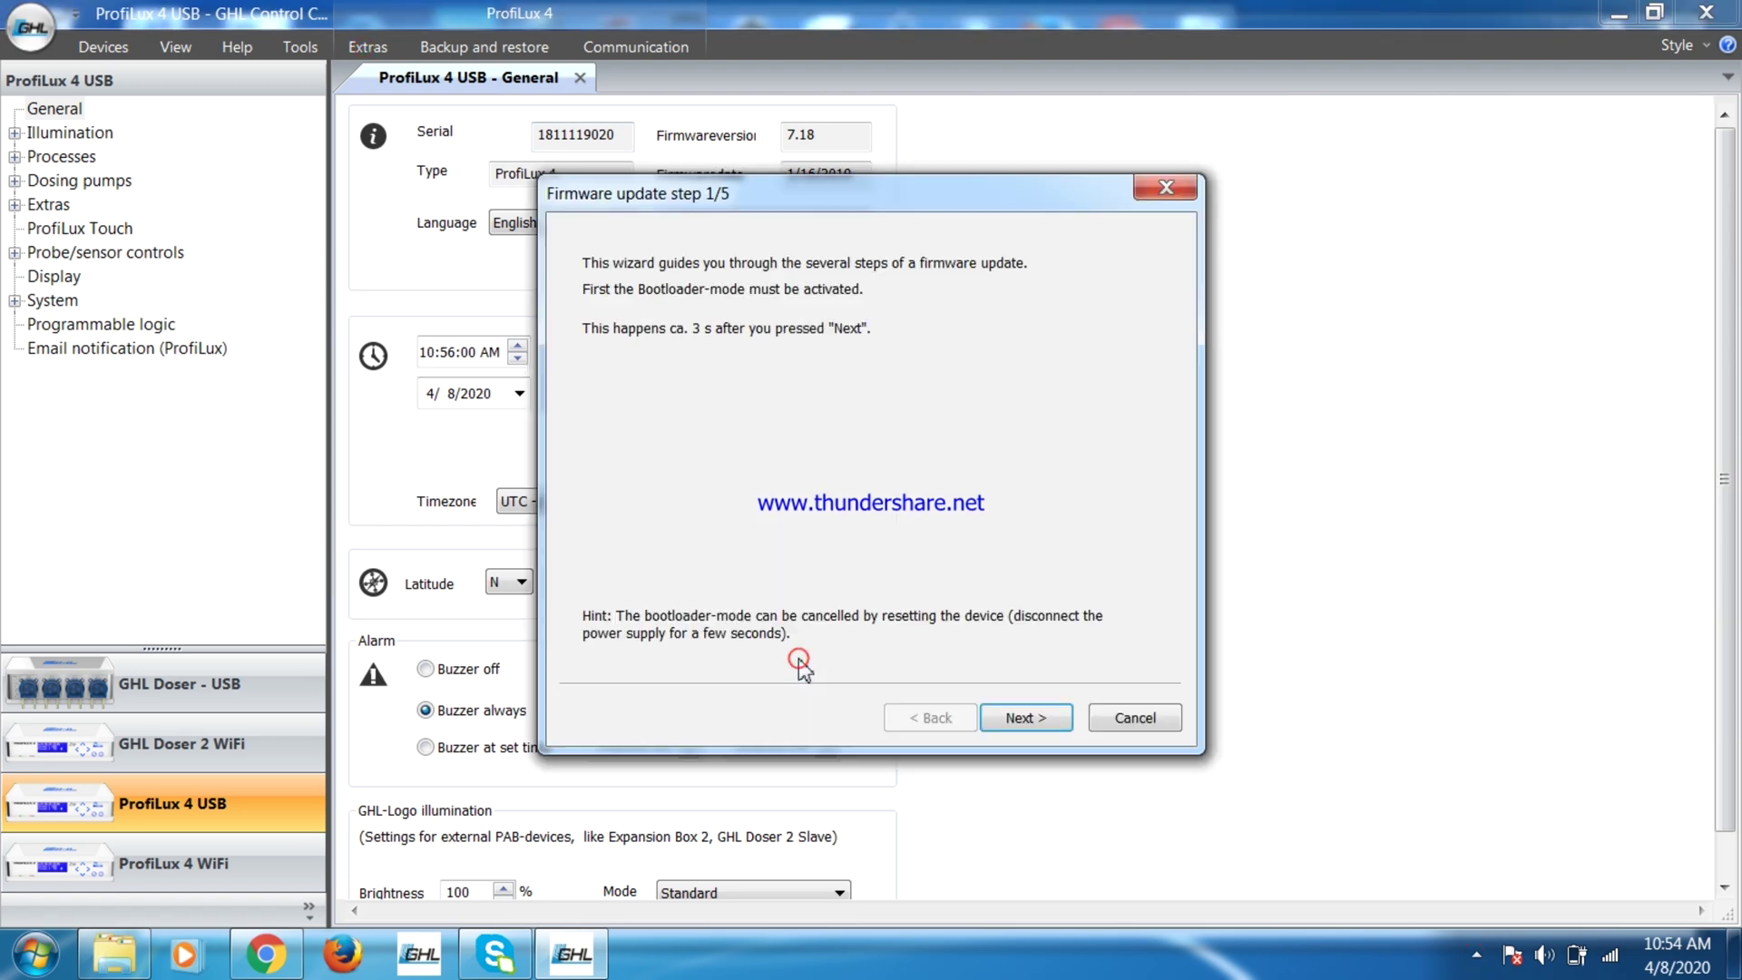
left_click(1013, 719)
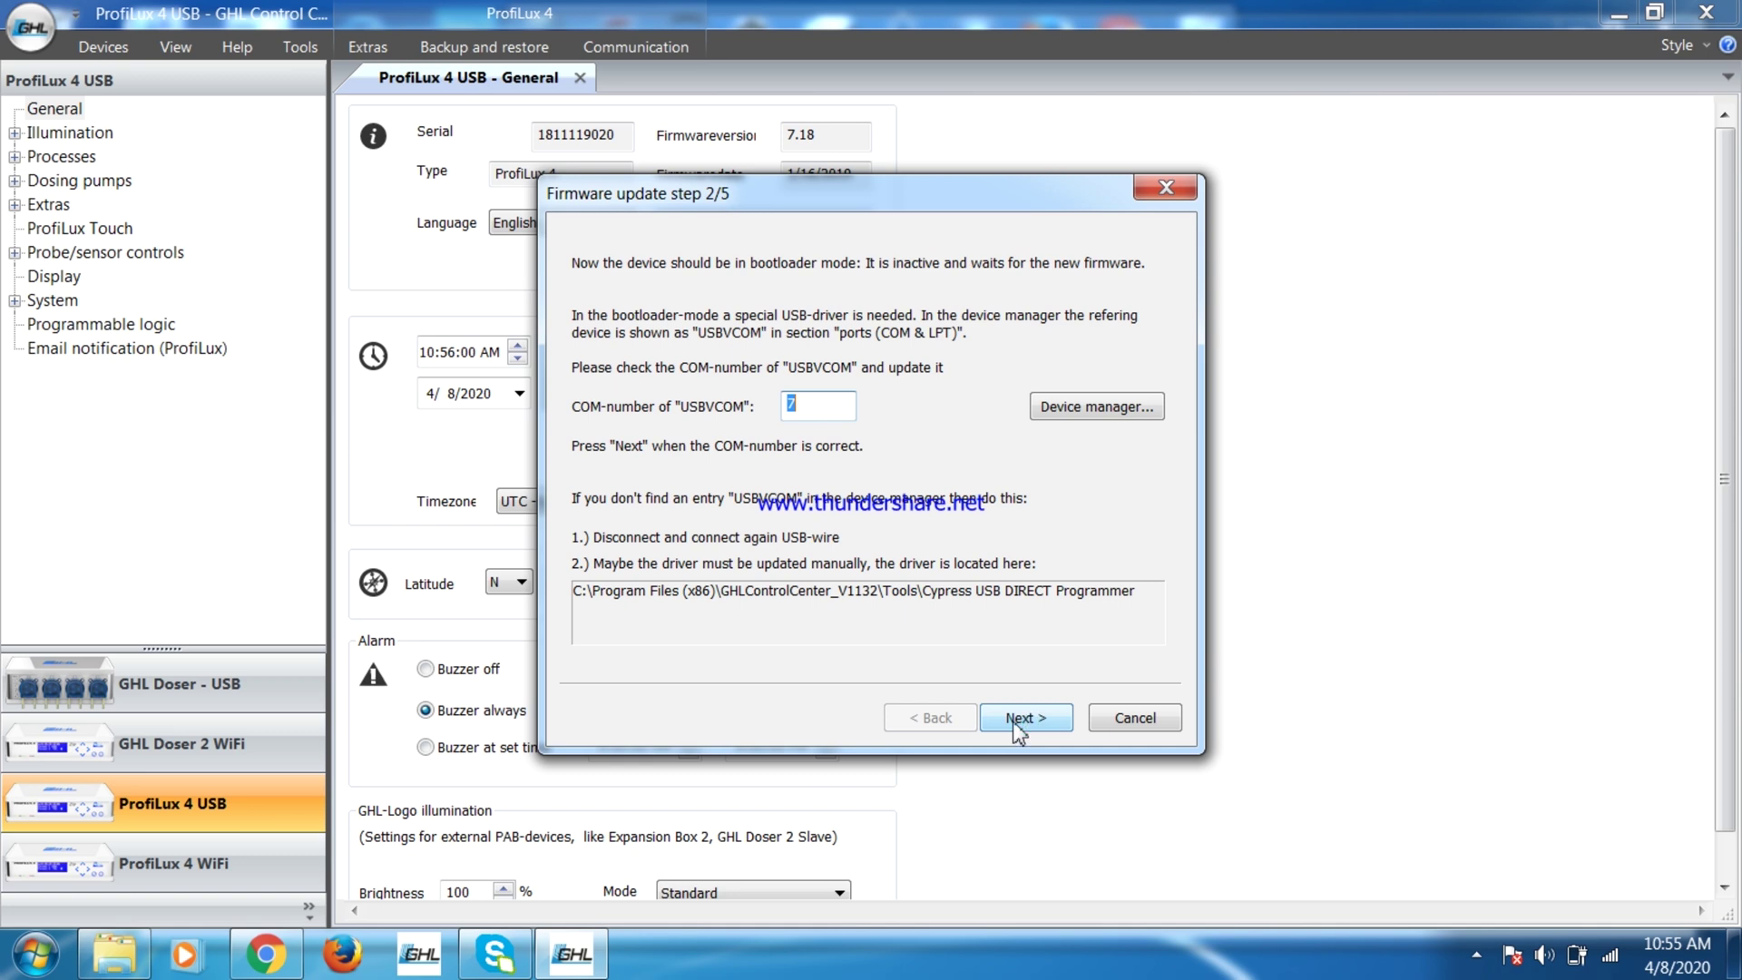
Check the USBVCOM port number in Device Manager and perform the controller update with ProfiLux4_V724_rom.mhx using COM number 7
left_click(1097, 407)
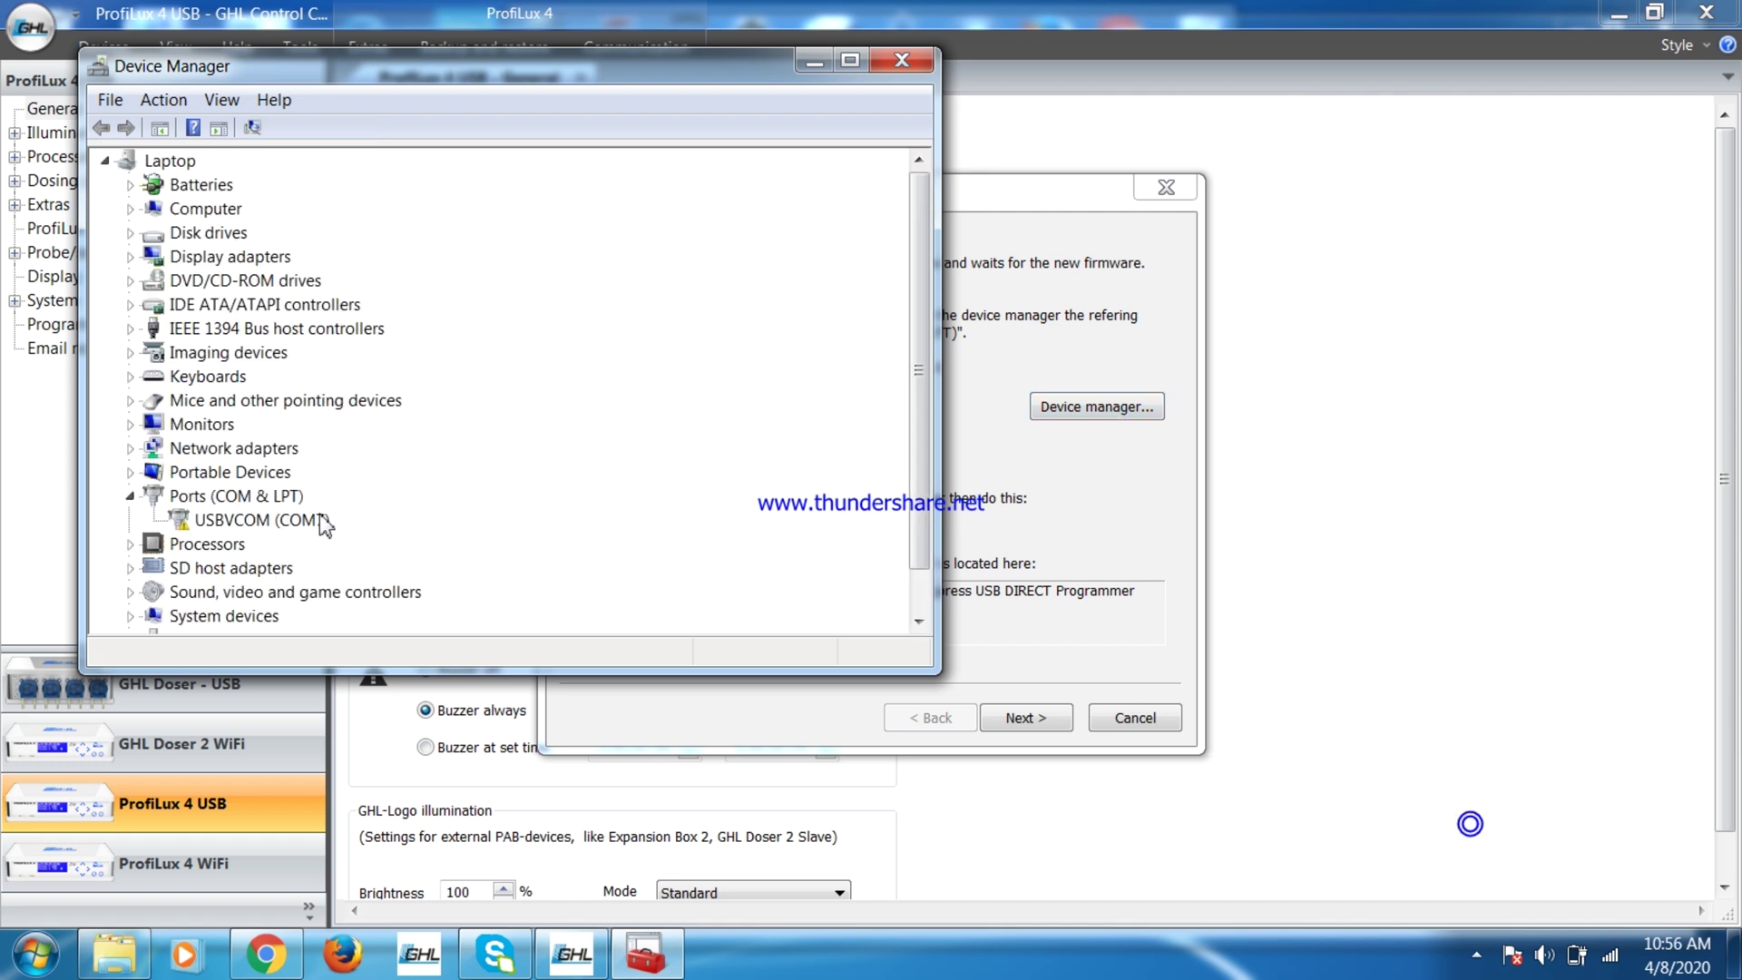
left_click(901, 60)
left_click(837, 400)
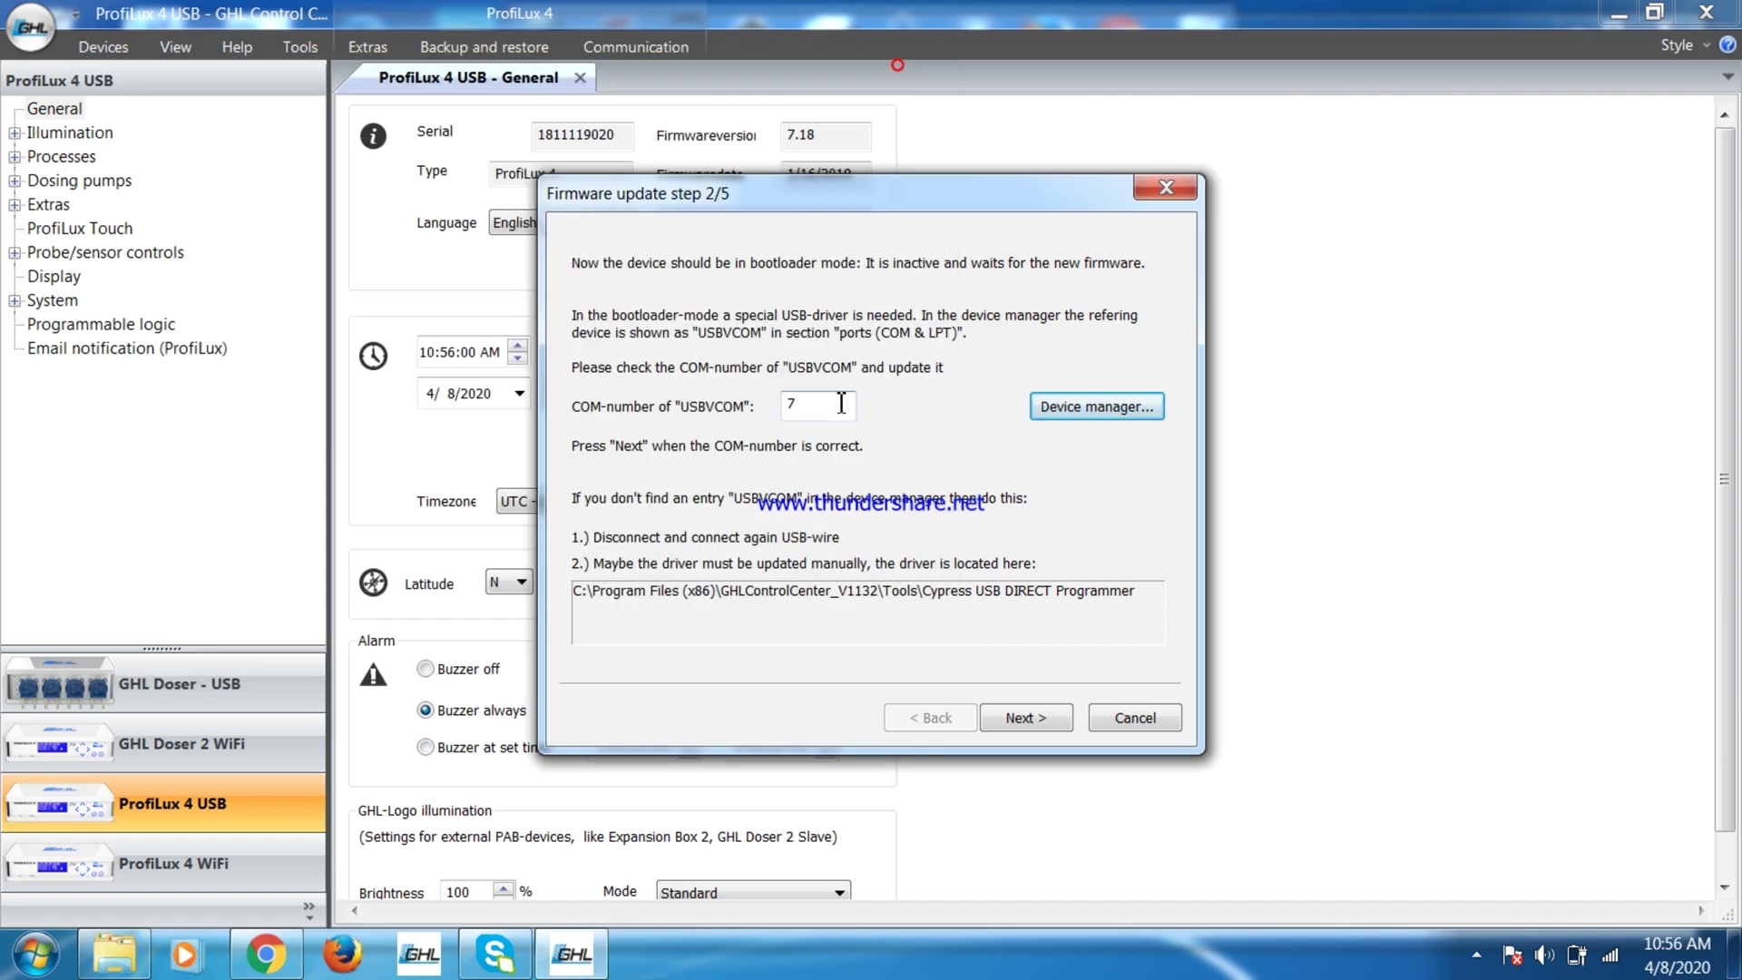
left_click(1020, 719)
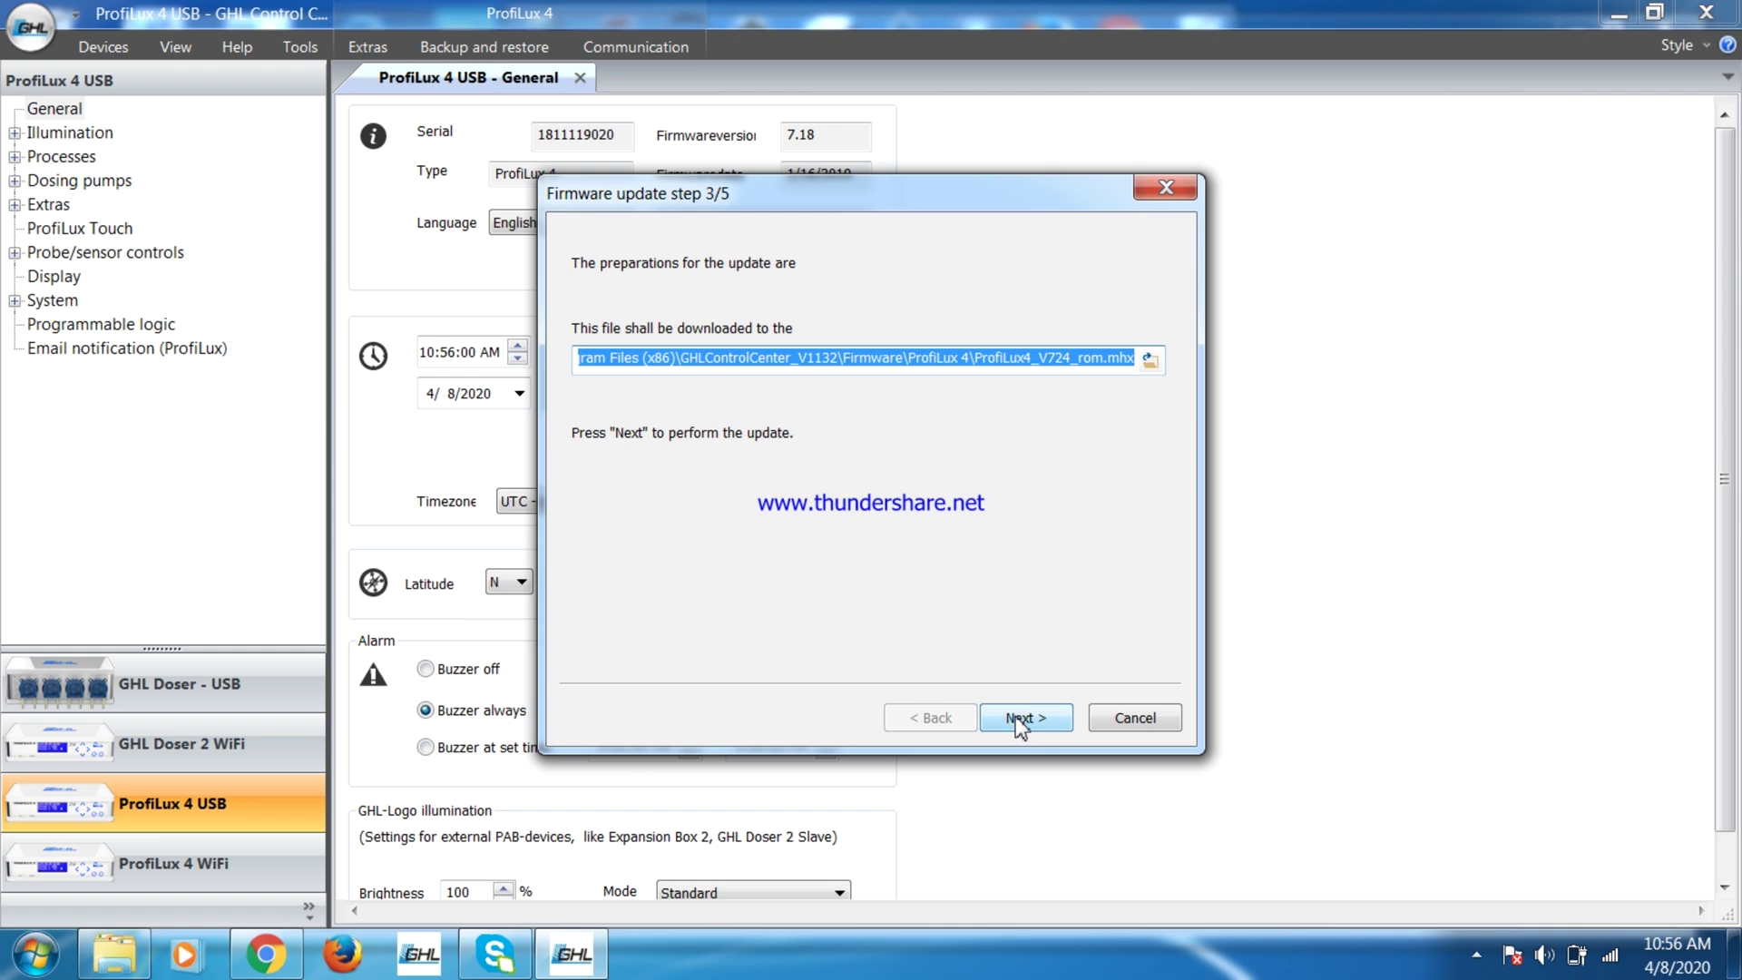
left_click(1020, 719)
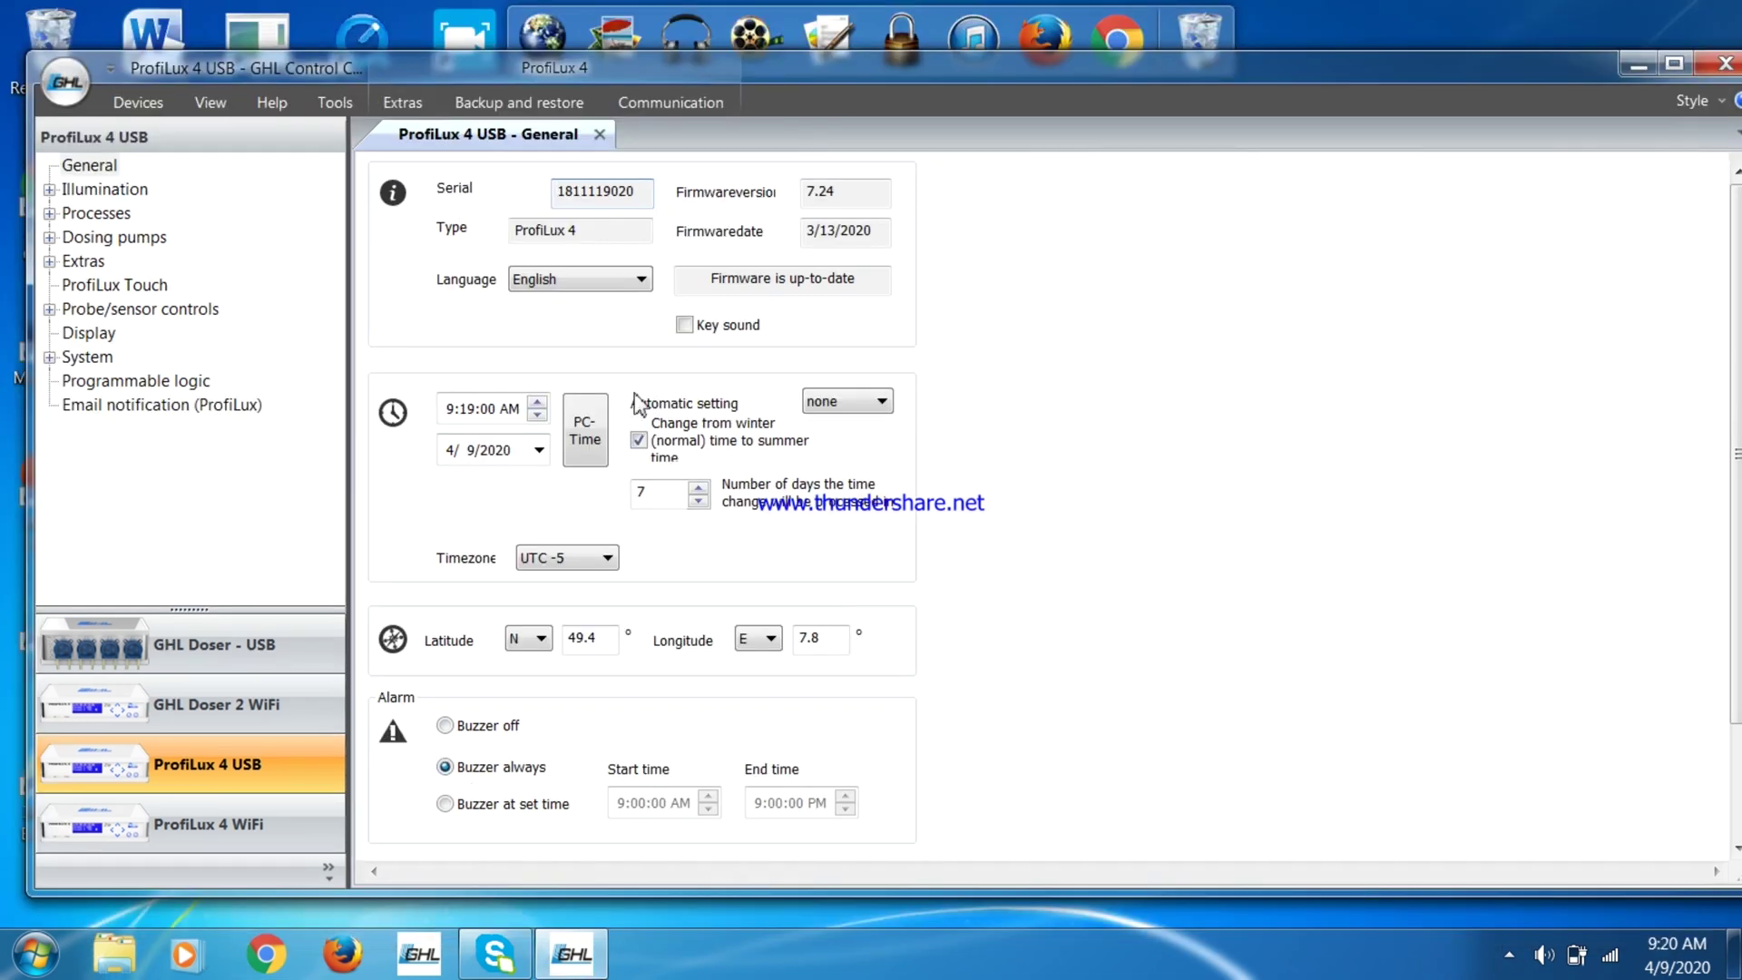
Open the backup and restore commands for the updated ProfiLux 4
left_click(498, 105)
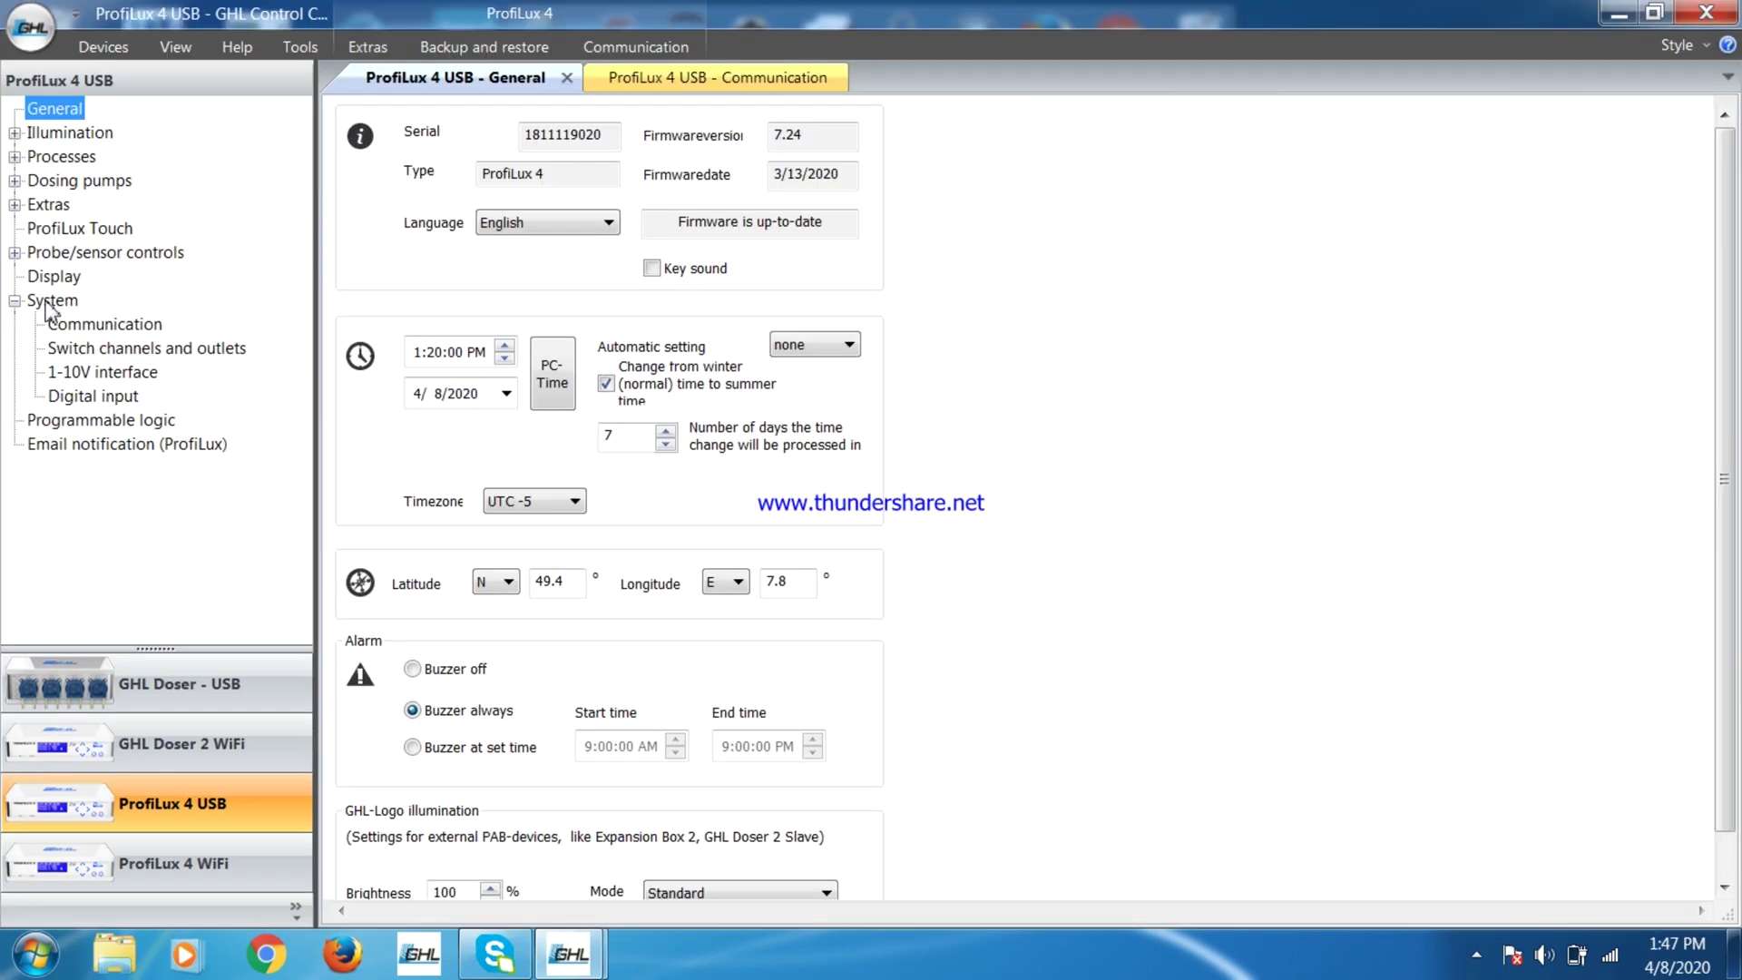
Expand the PAB devices in the ProfiLux 4 system overview and open the PAB device assignment
left_click(152, 291)
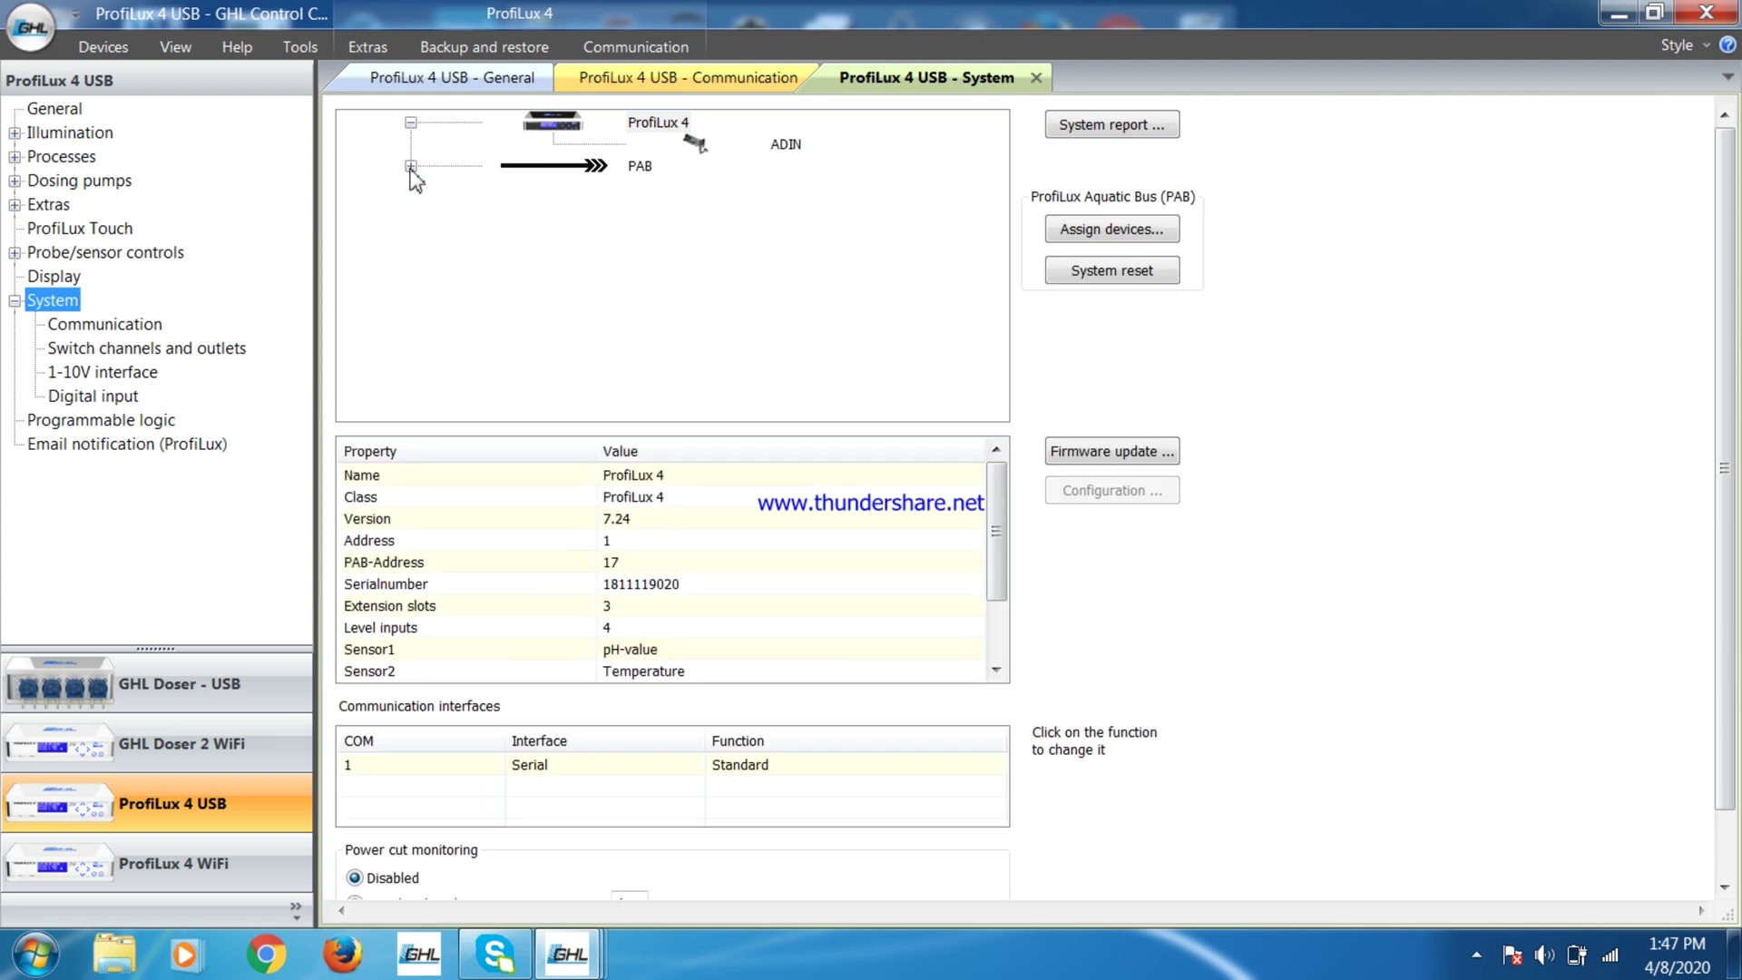
left_click(410, 167)
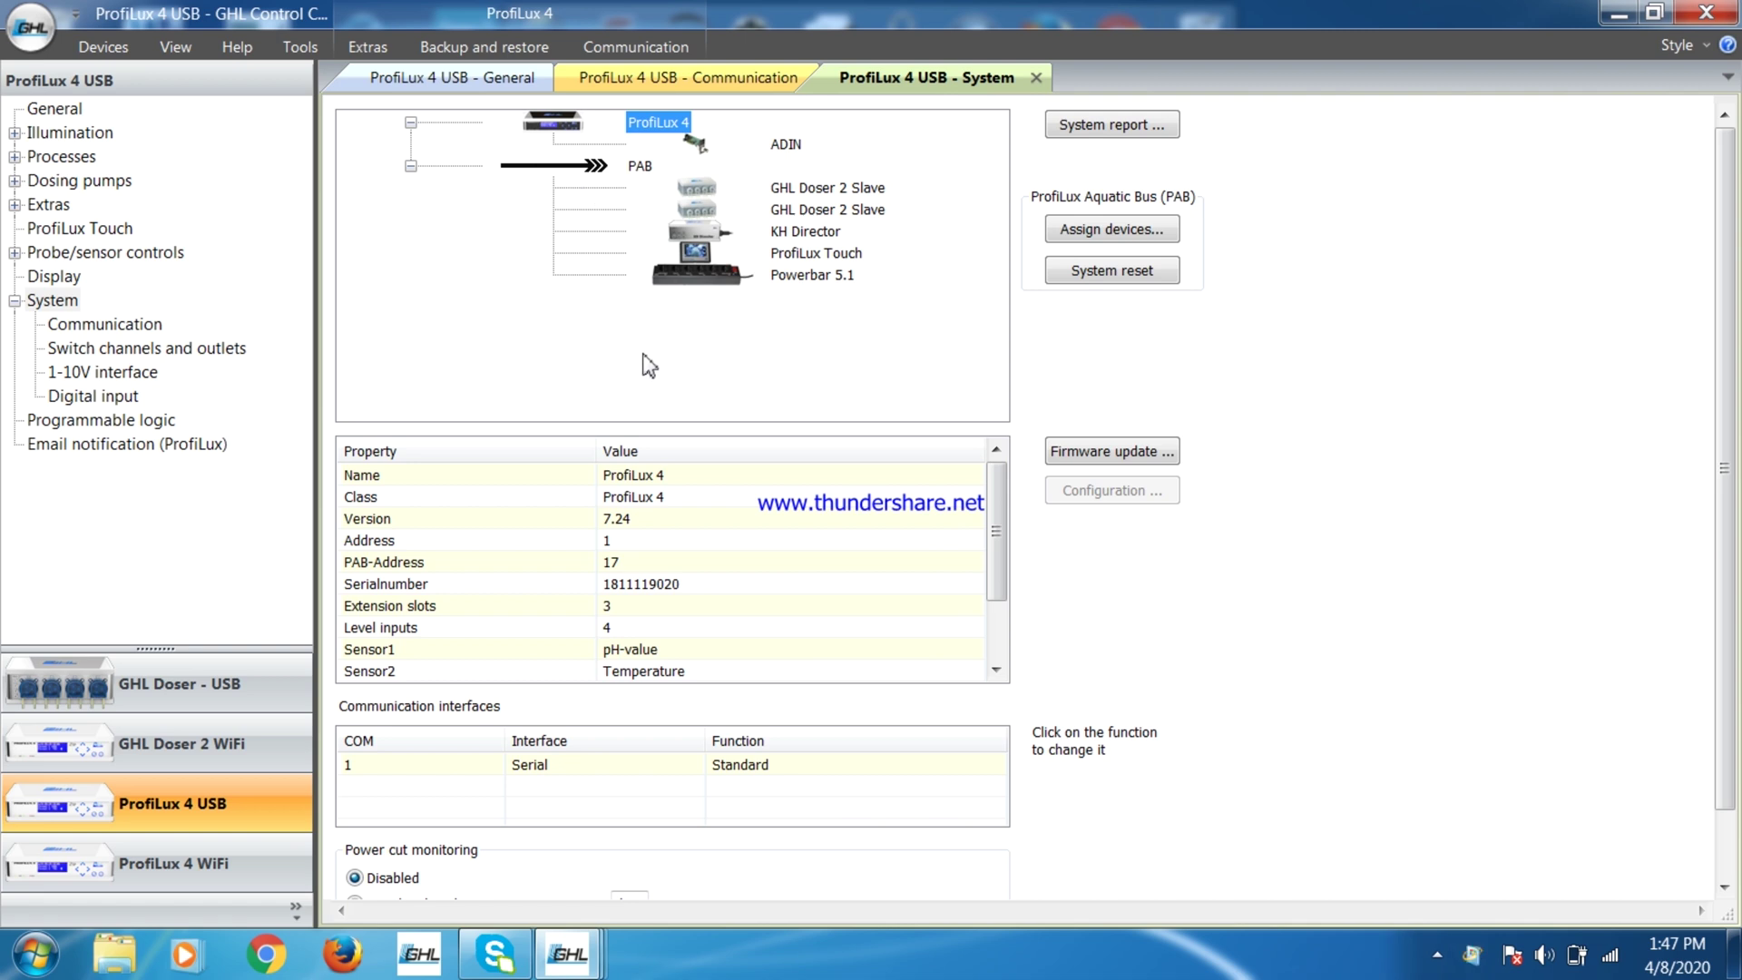
left_click(1088, 235)
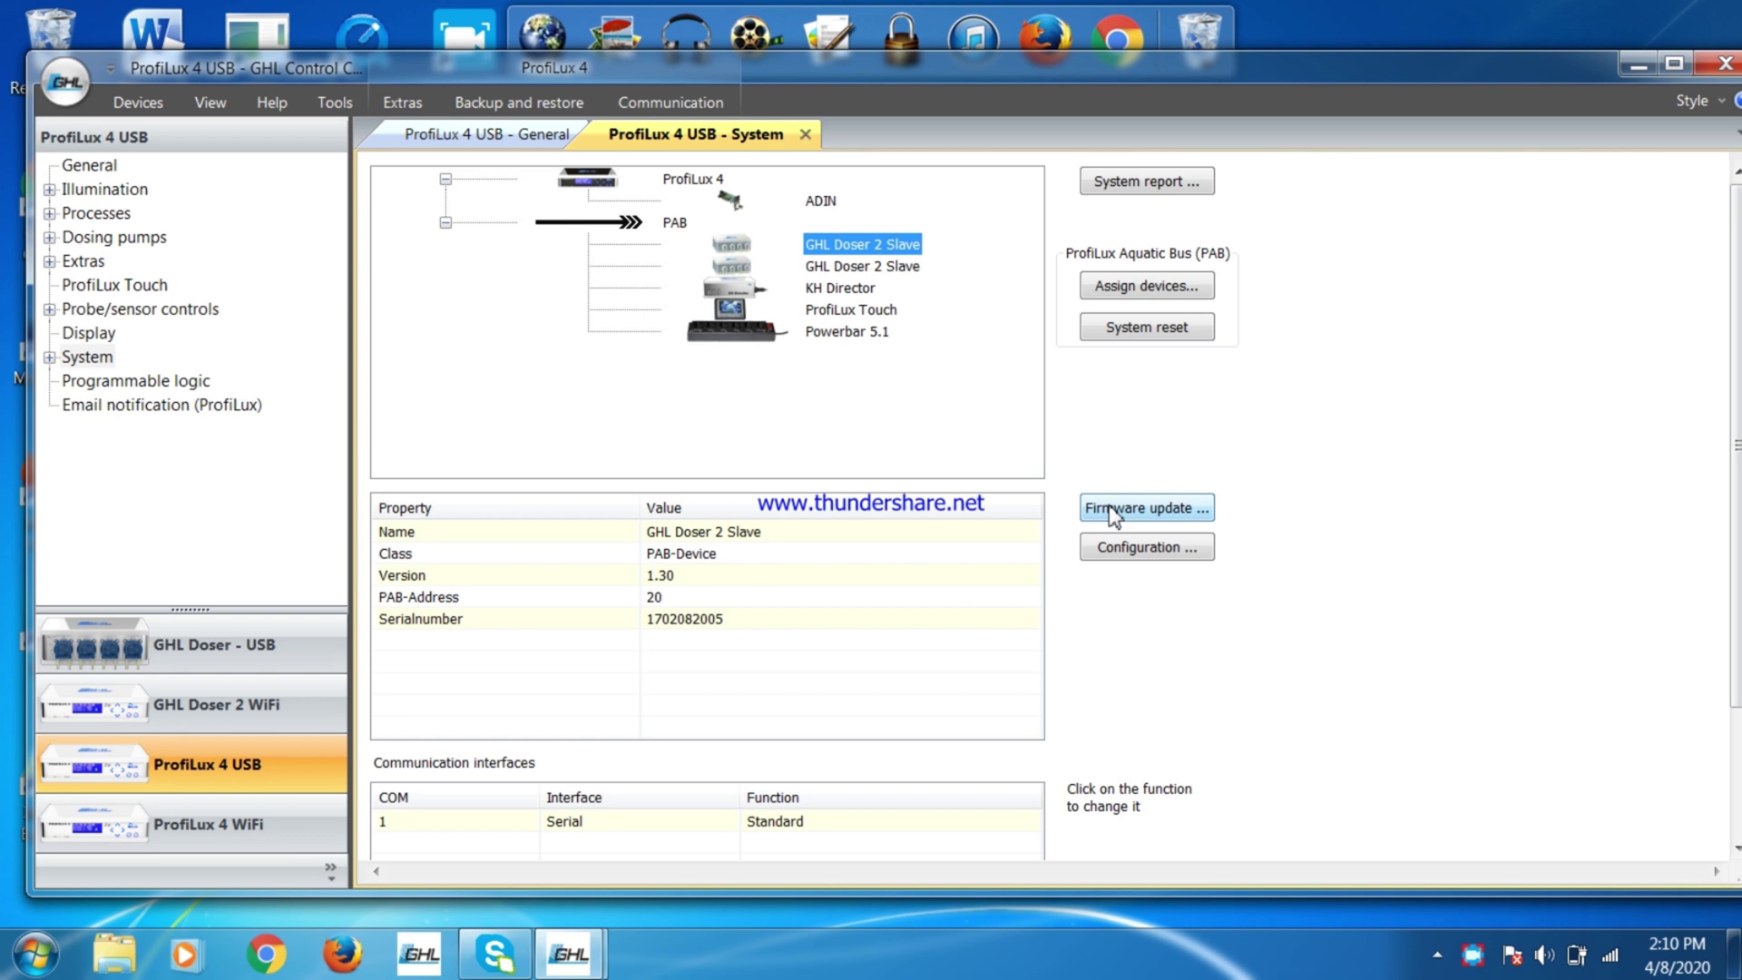
Start a firmware update for the first GHL Doser 2 Slave and agree to the update conditions
left_click(1112, 510)
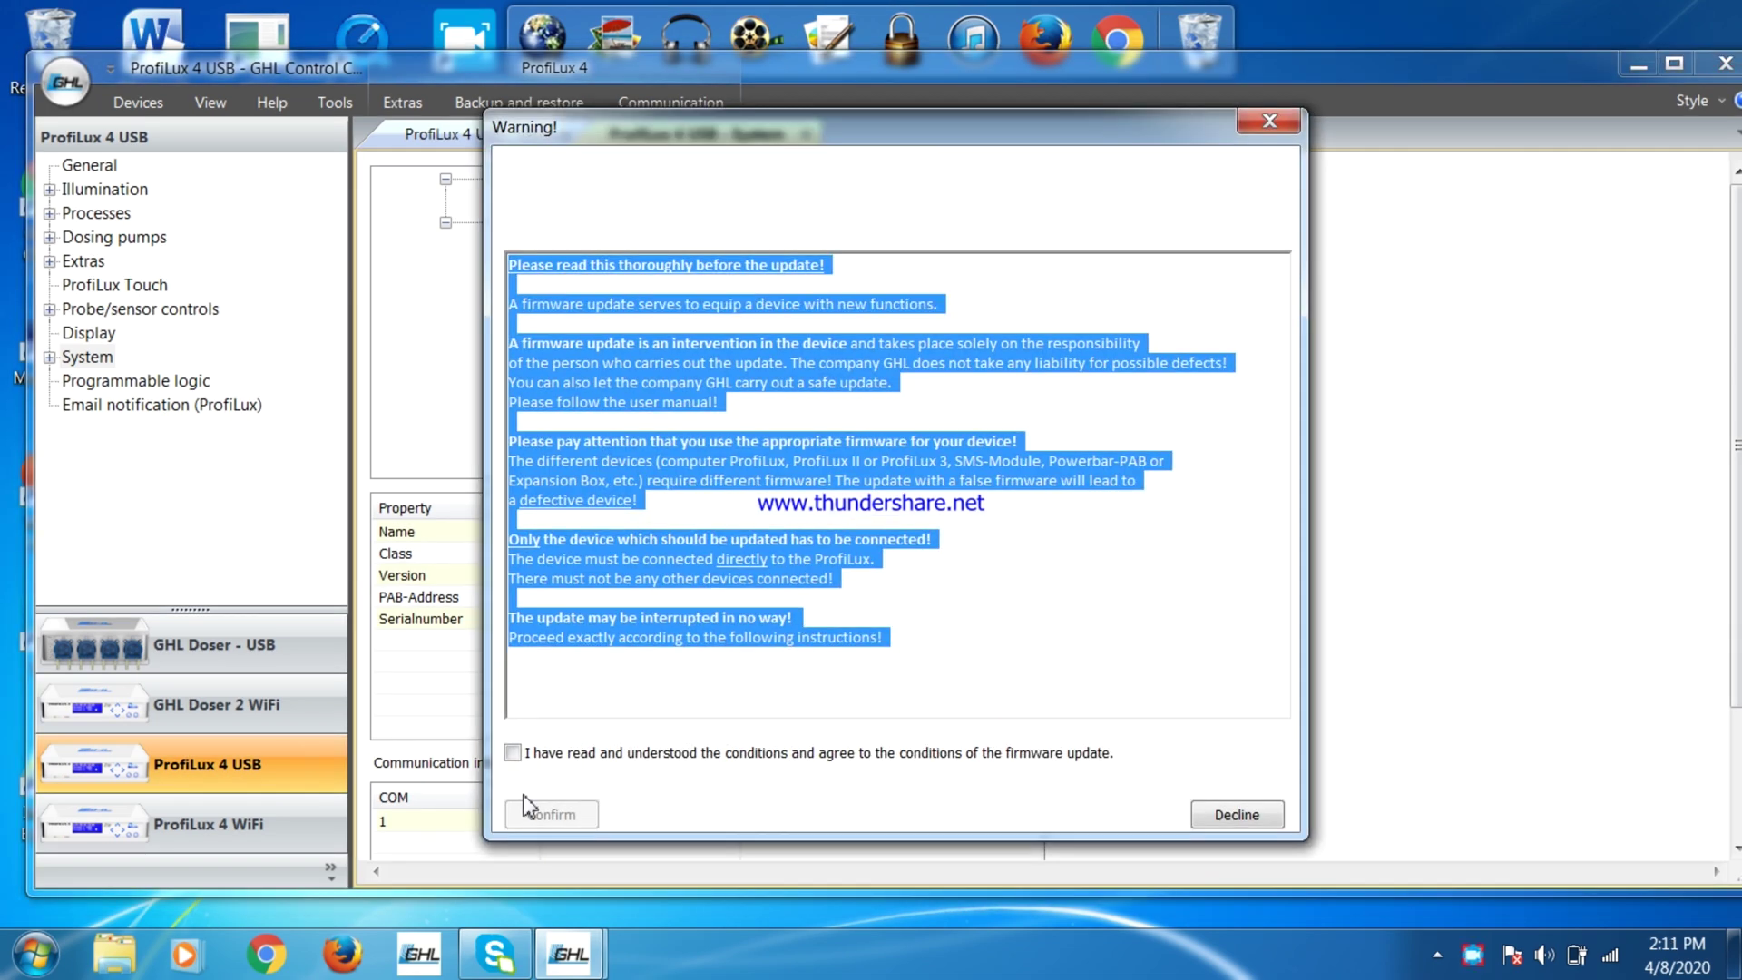
left_click(514, 753)
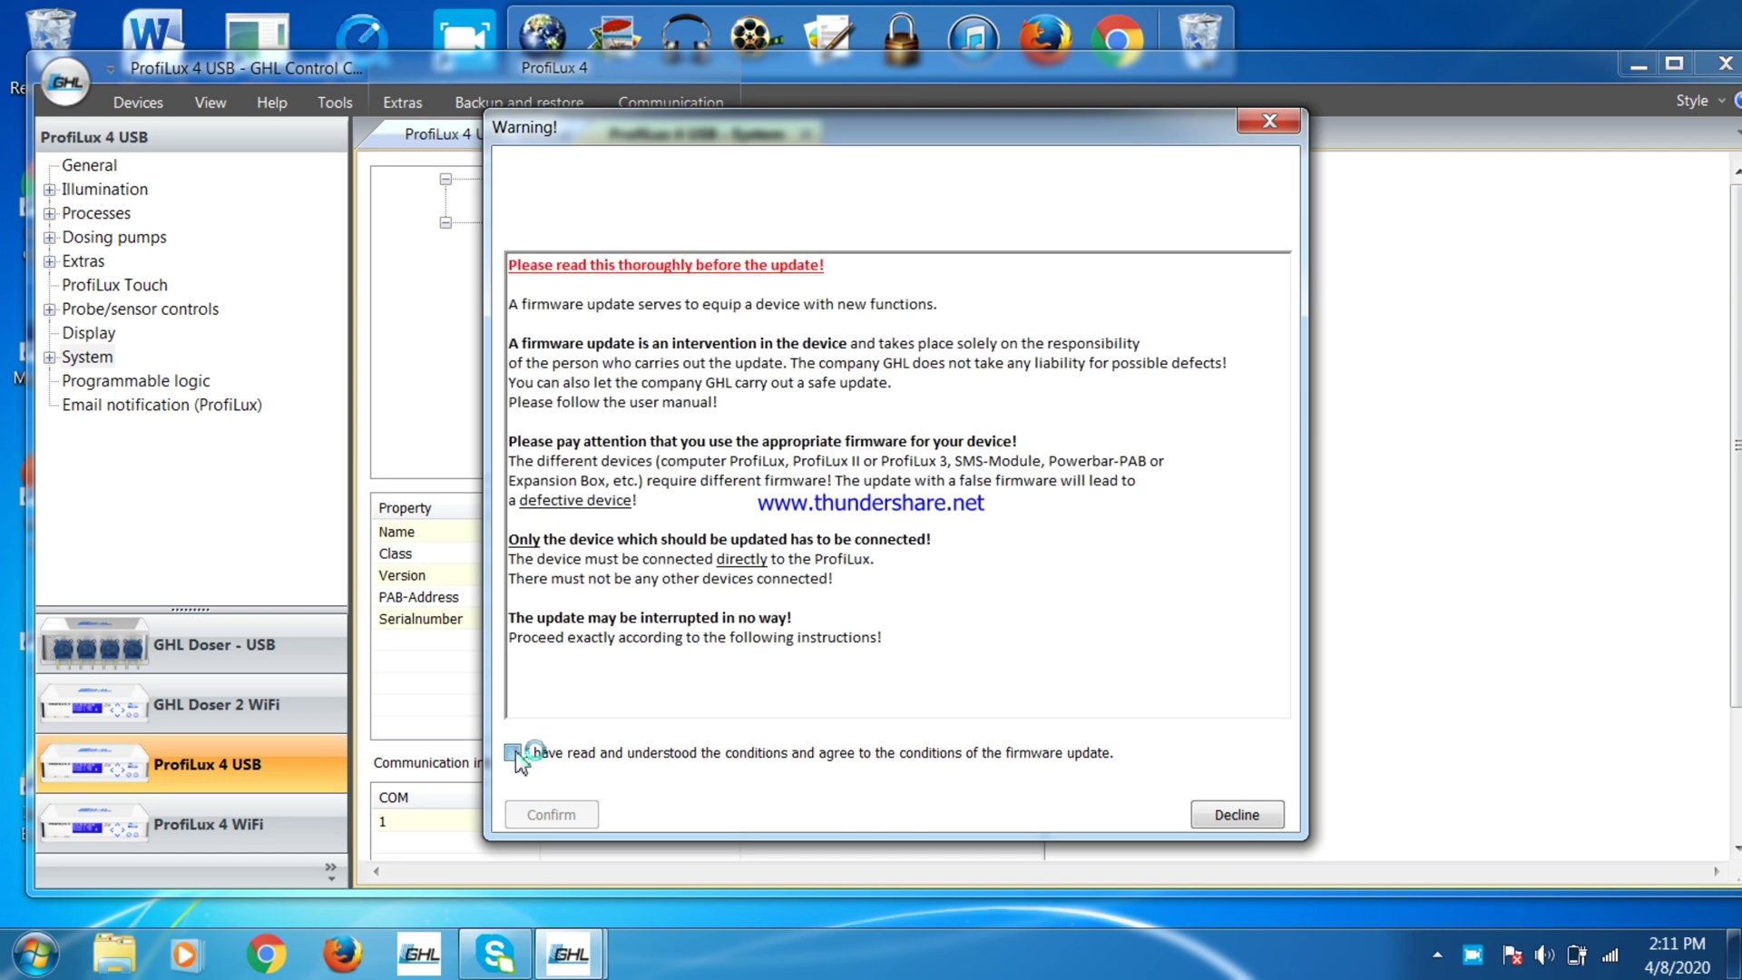
left_click(553, 814)
left_click(543, 821)
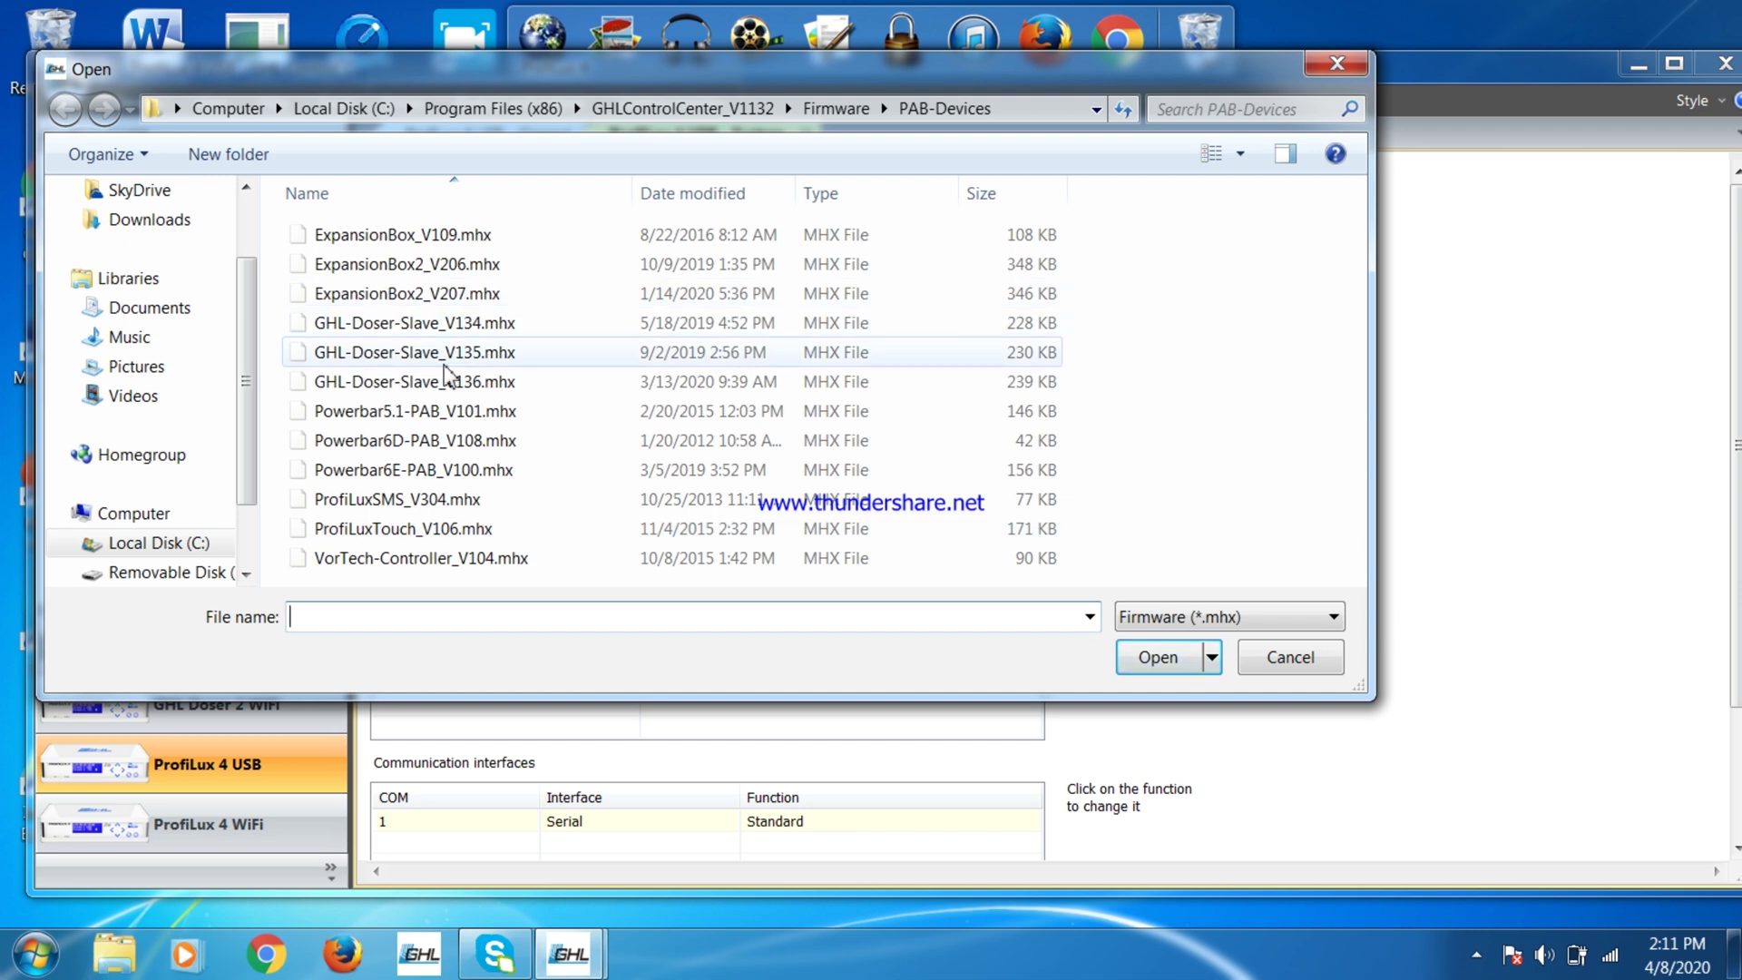
Load the firmware file GHL-Doser-Slave_V136.mhx and confirm a normal update of the GHL Doser 2 Slave
left_click(440, 382)
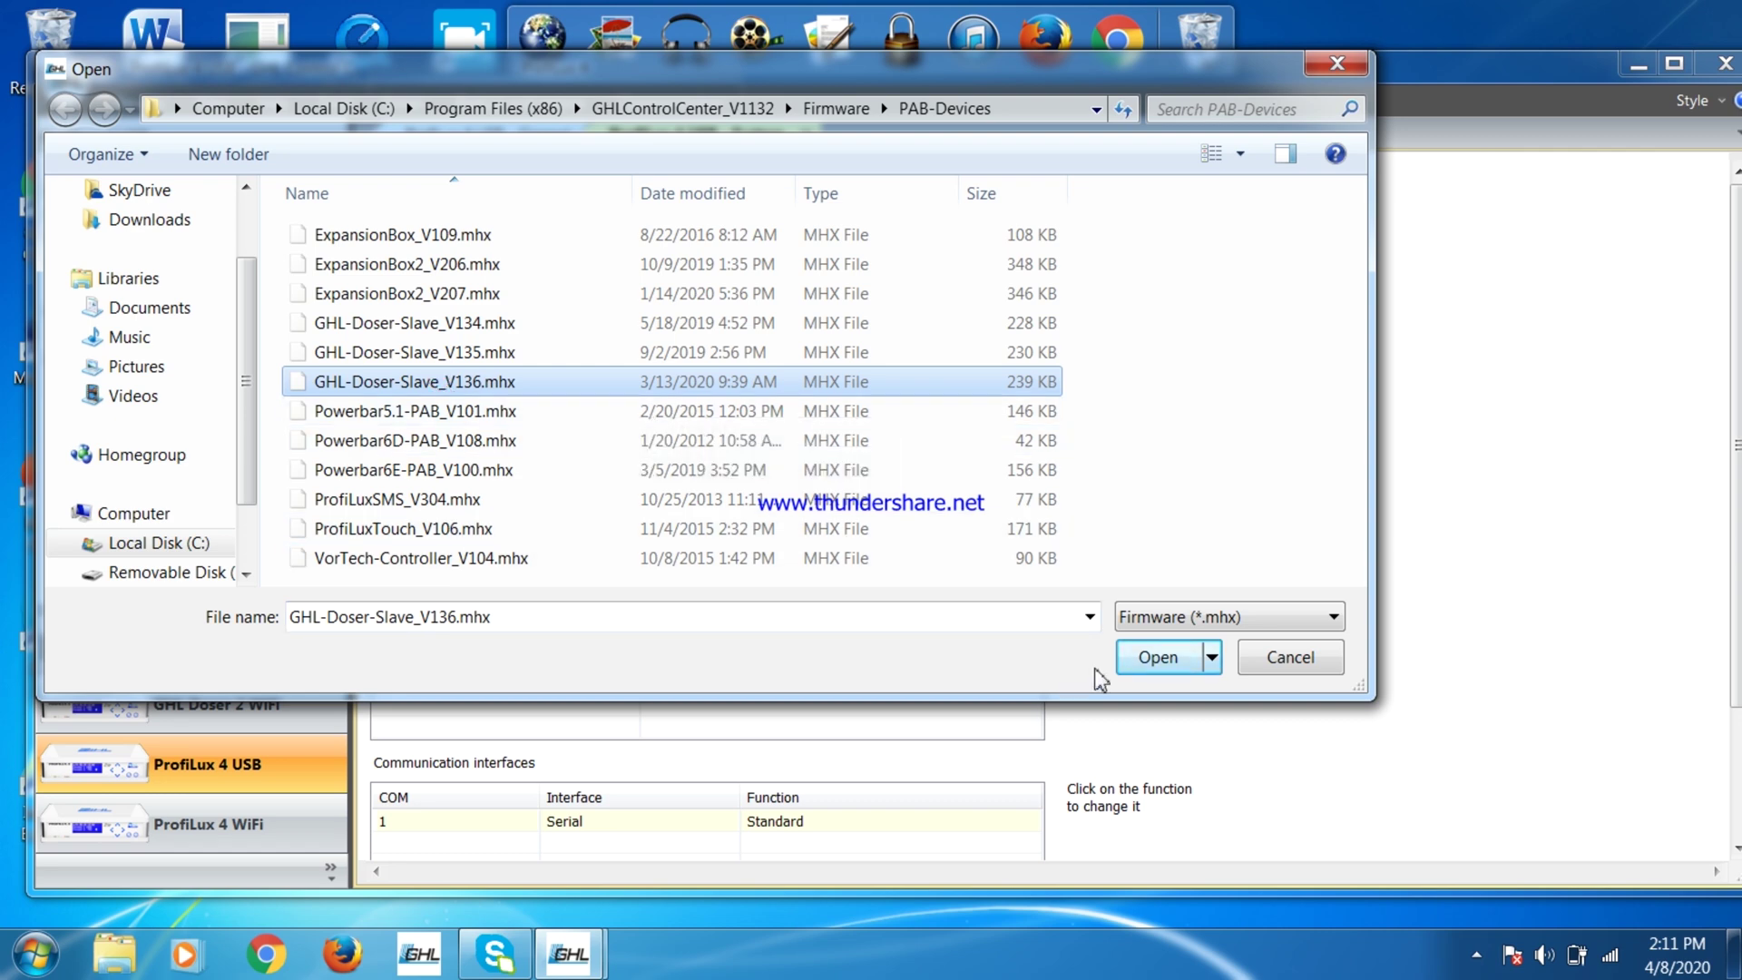
left_click(1147, 656)
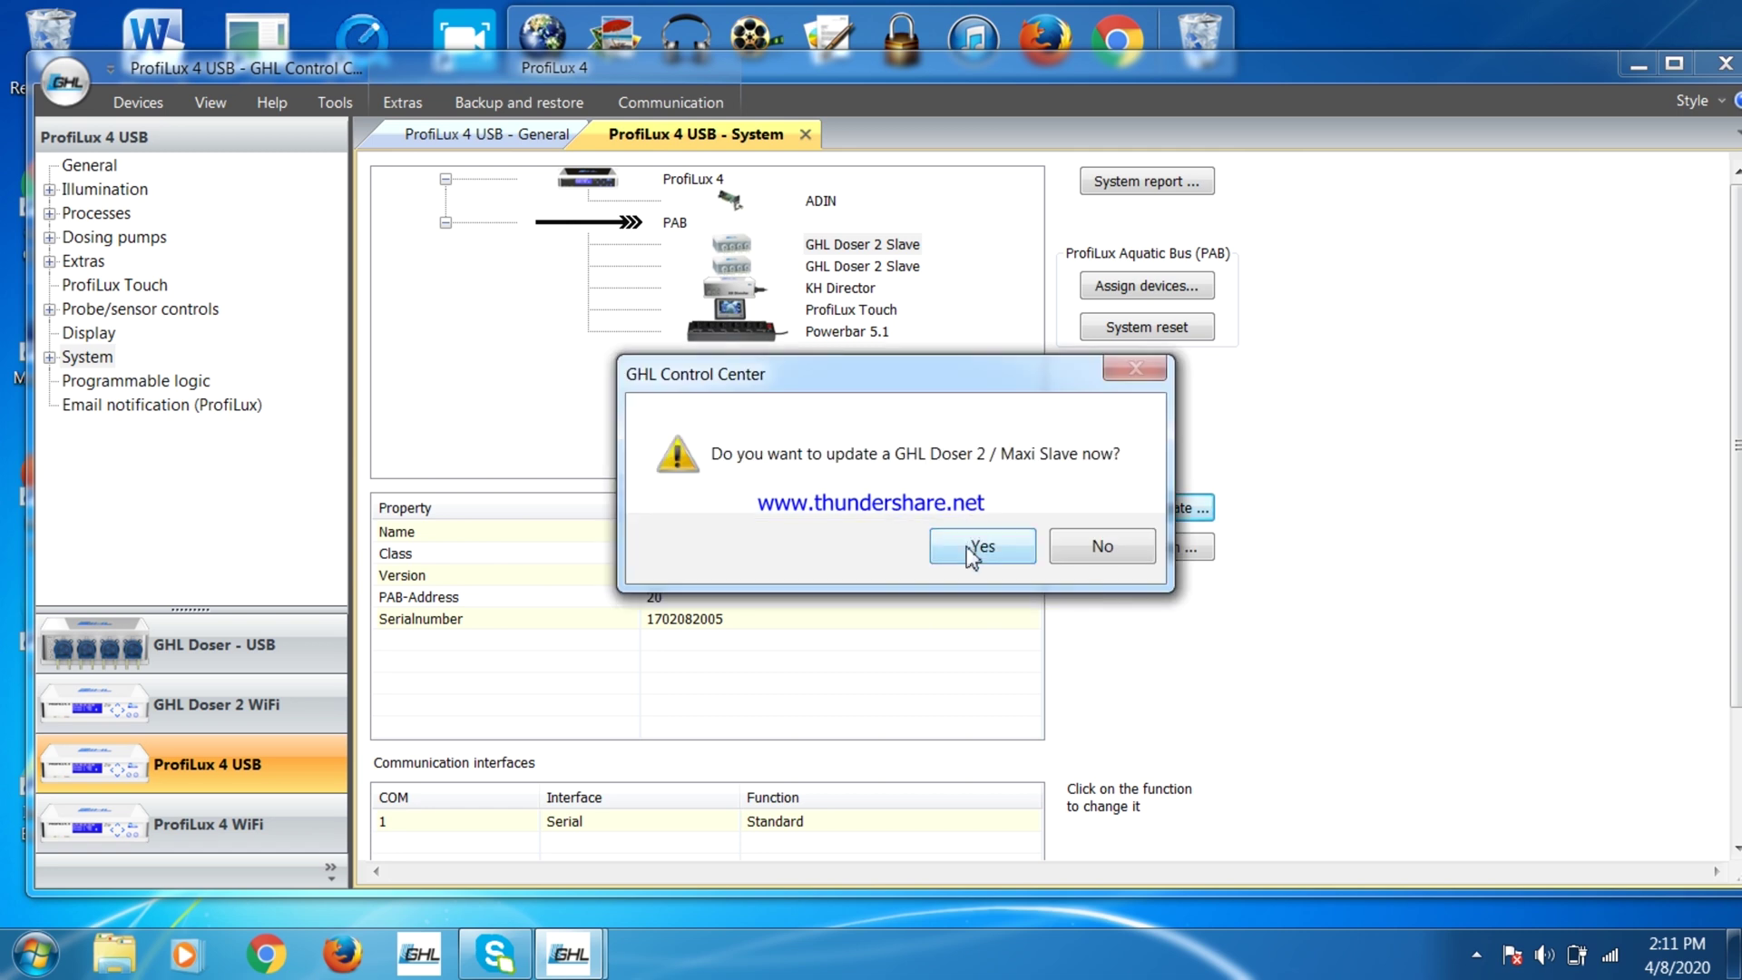
left_click(969, 551)
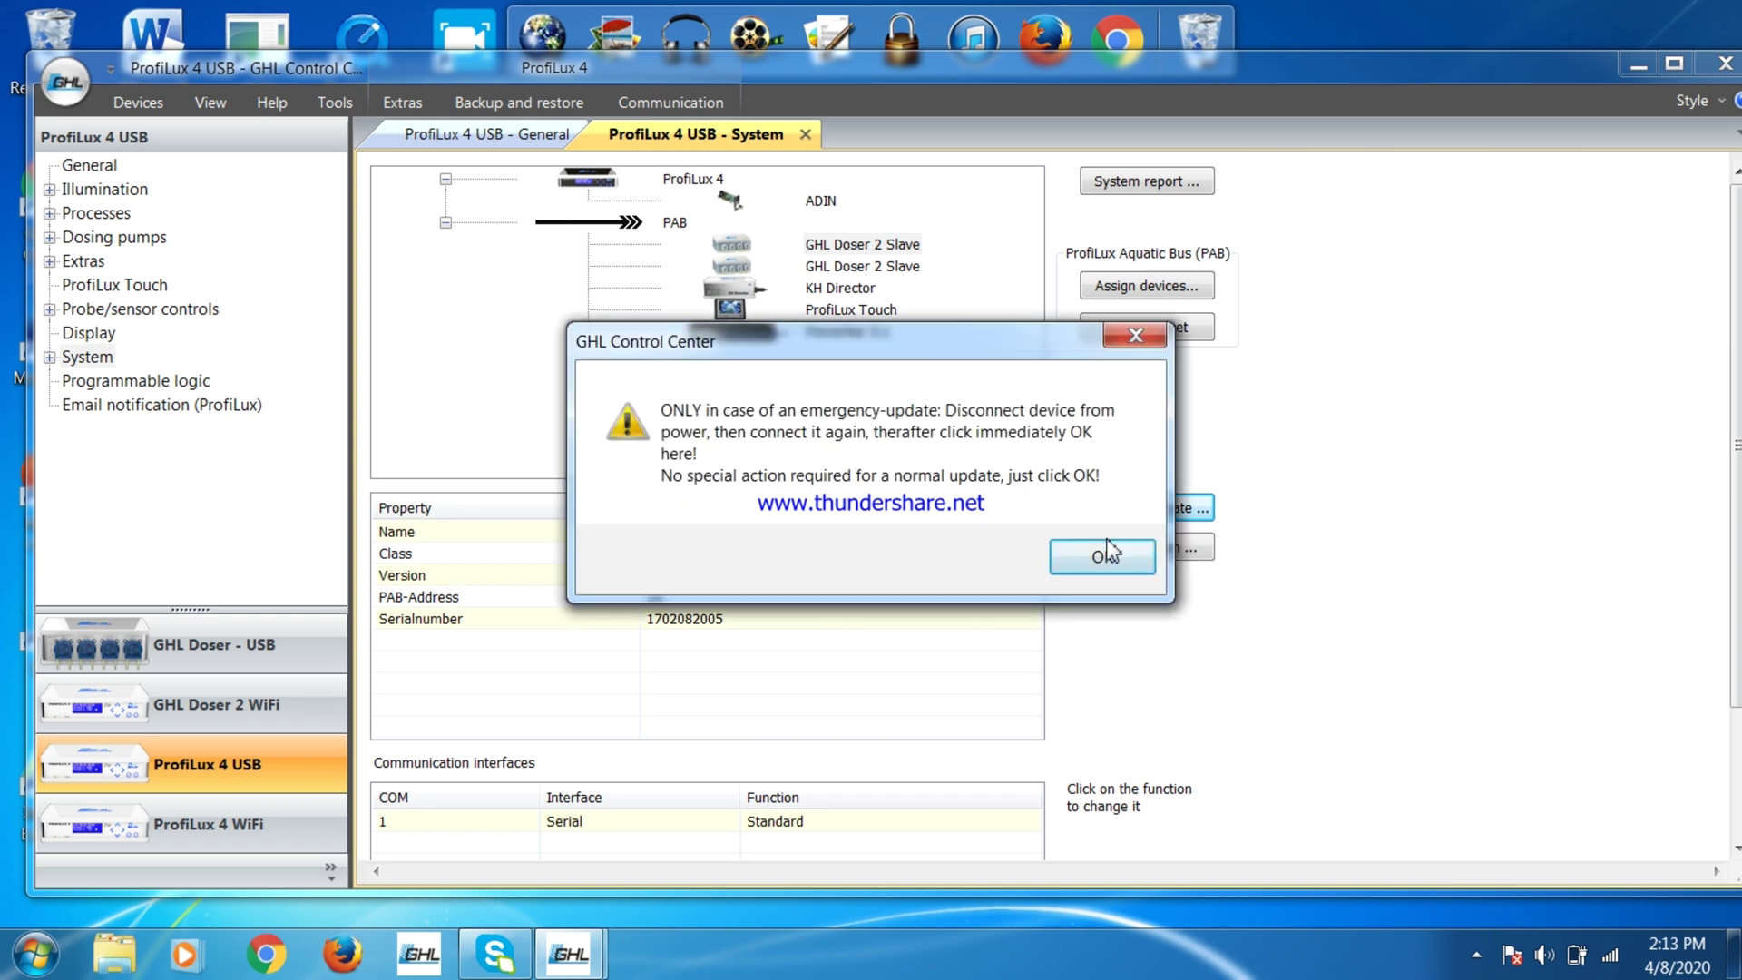
left_click(1099, 564)
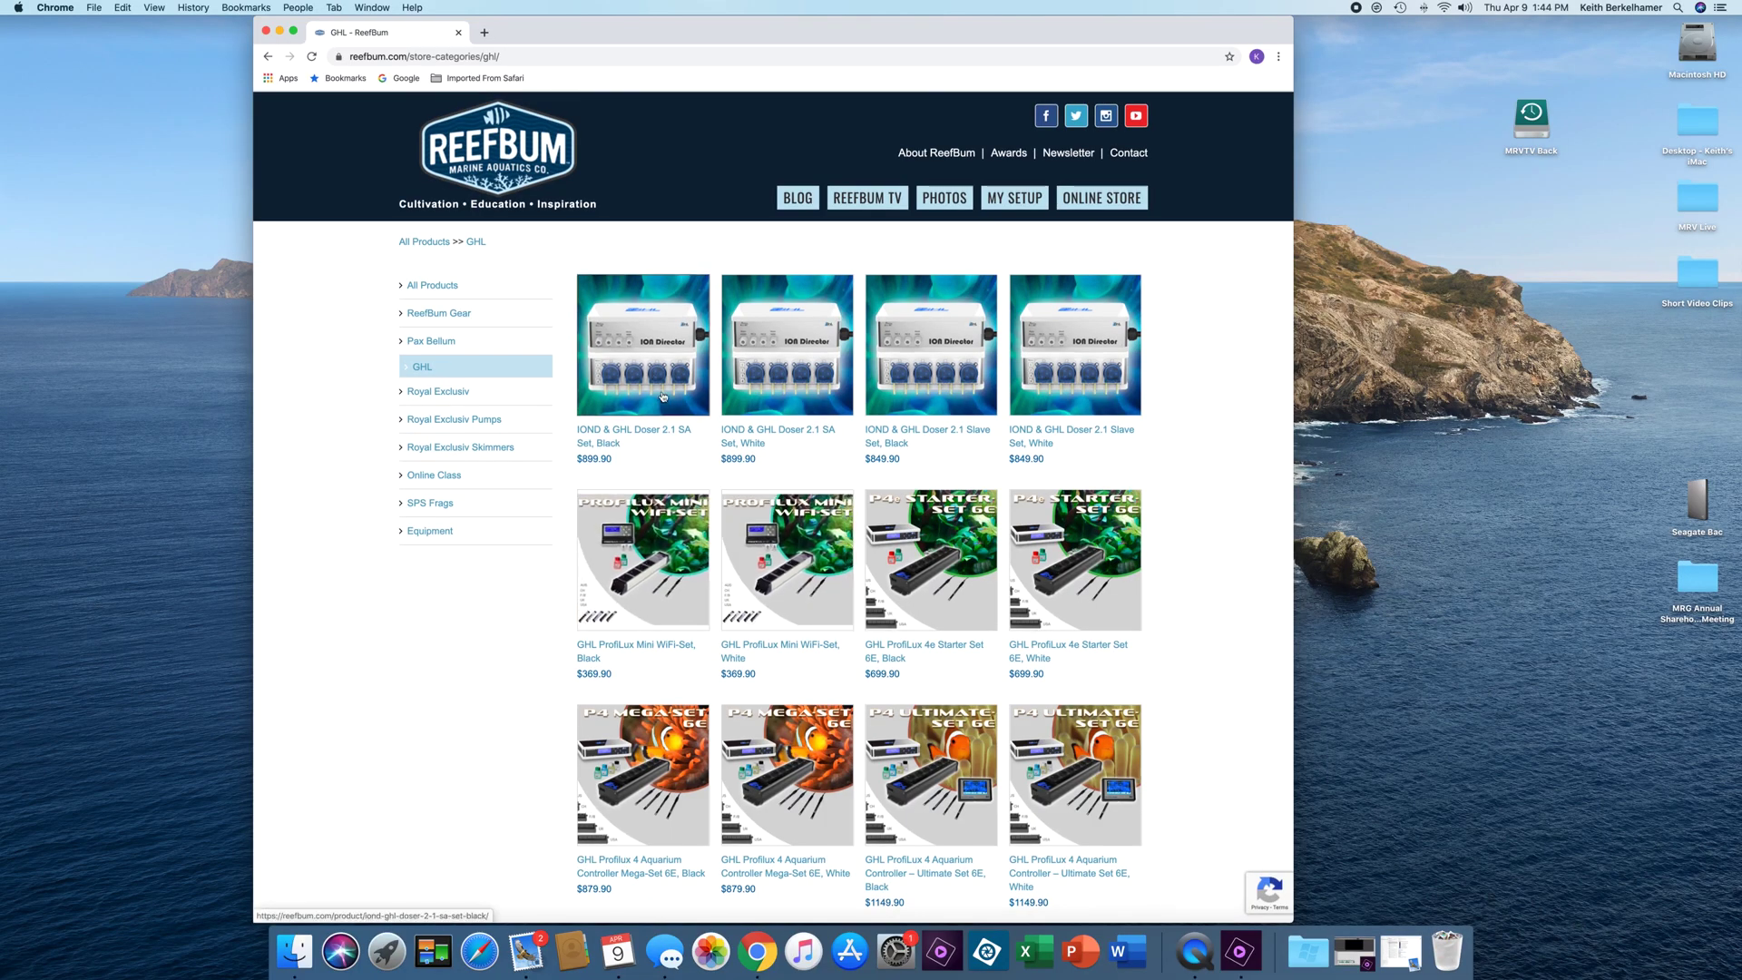
Look through the ReefBum online store's GHL products, SPS frags and Reef Keeping Master Class page in the web browser
scroll(687, 473, "down", 2)
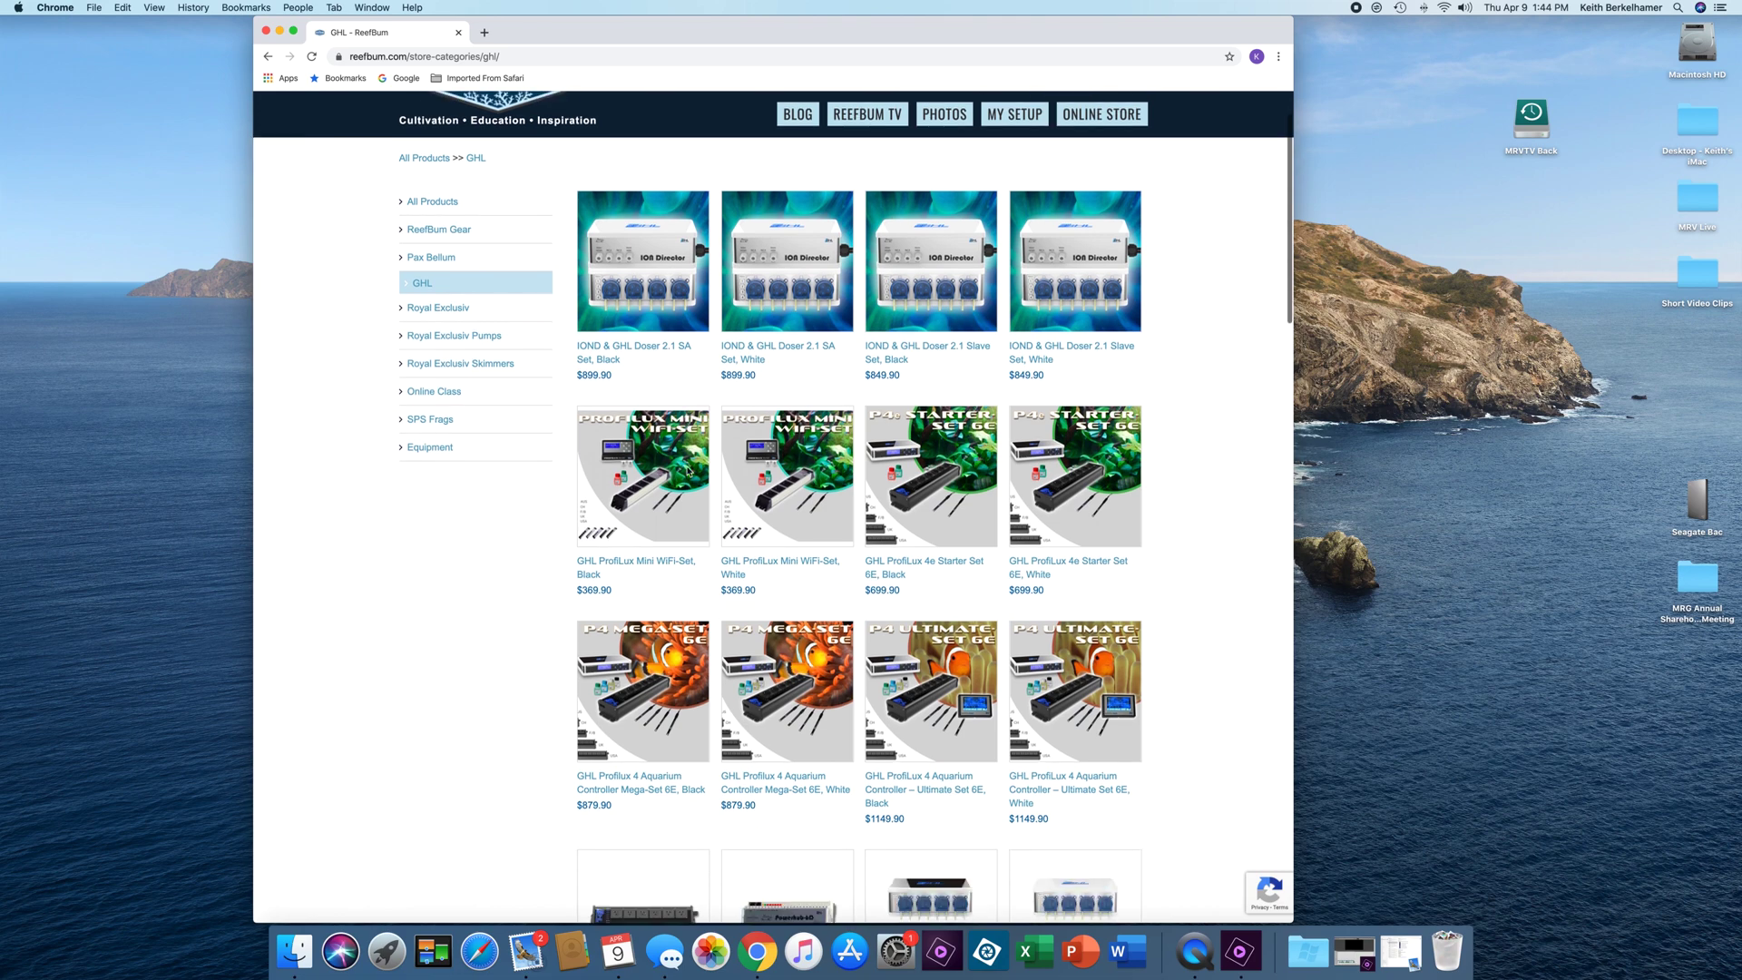
scroll(688, 471, "down", 10)
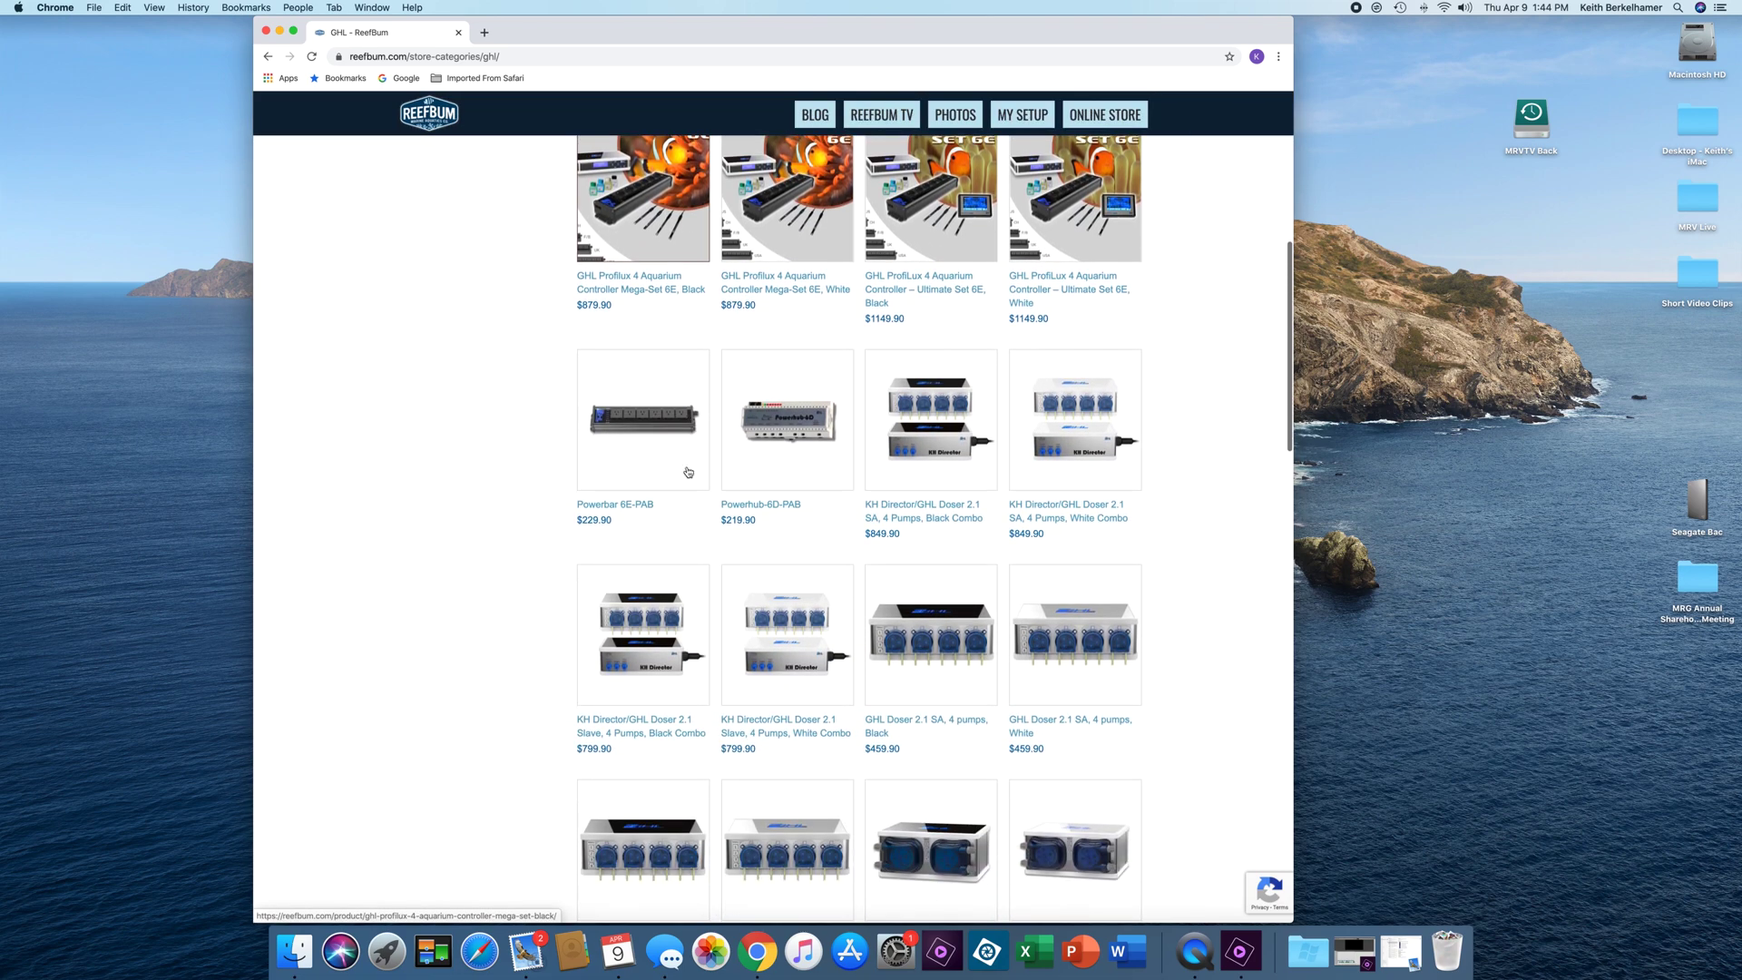
scroll(688, 472, "down", 5)
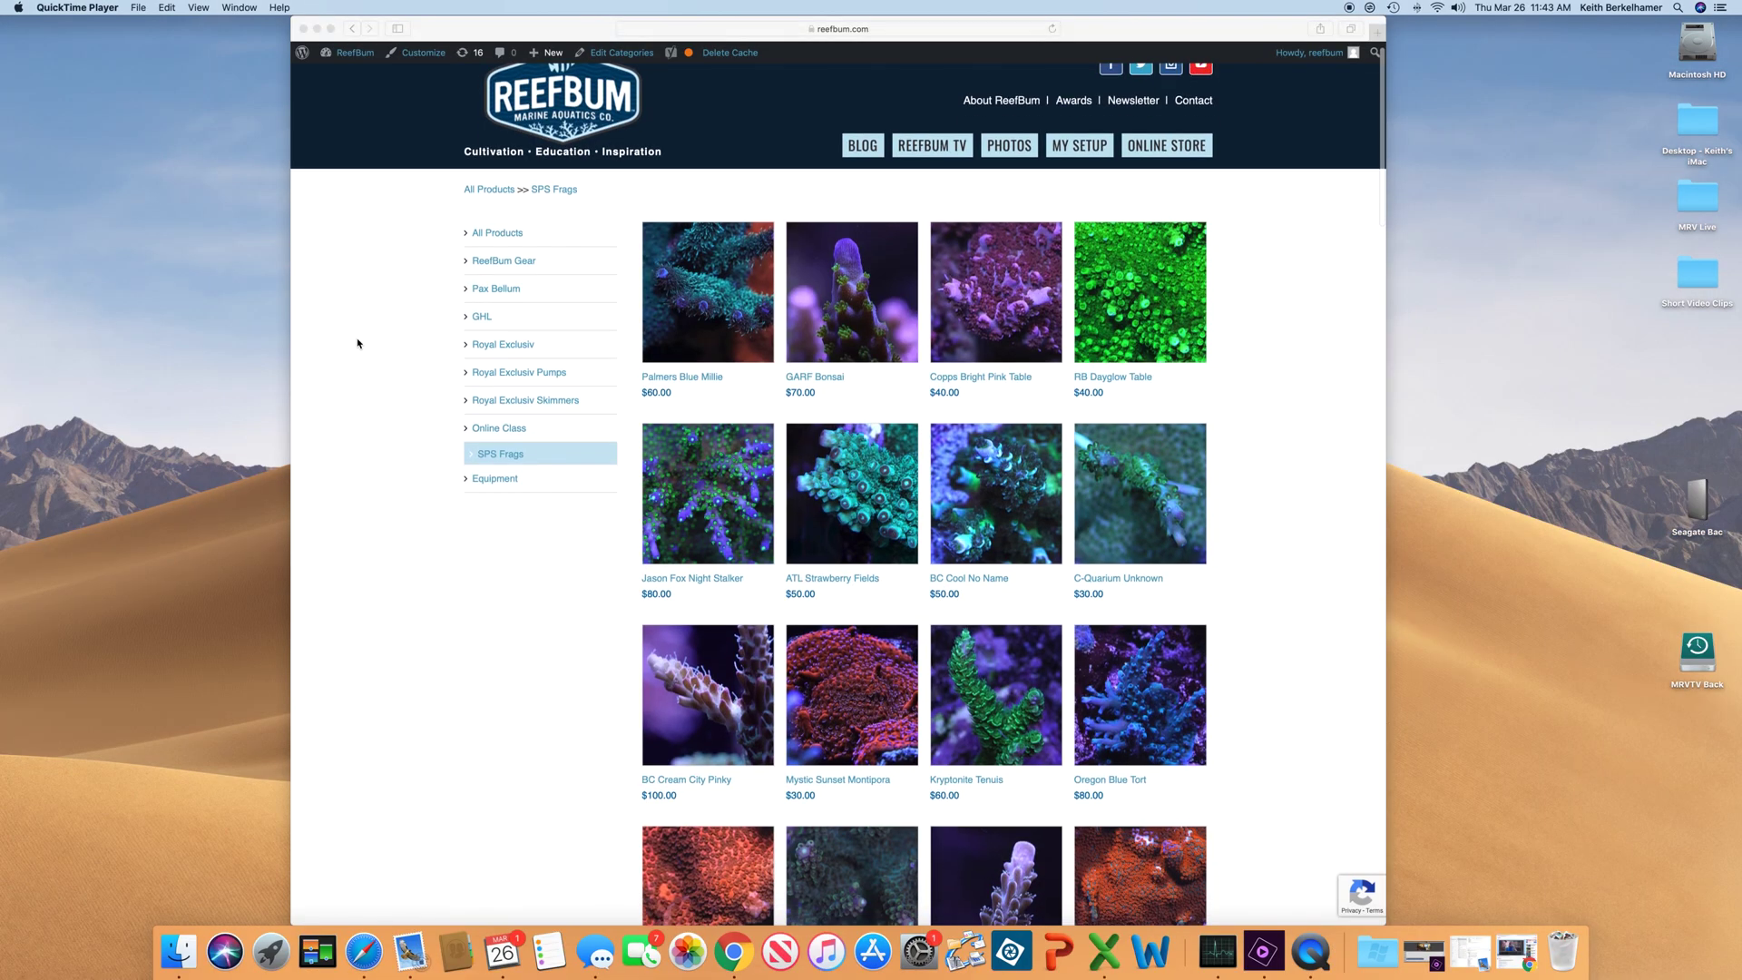
scroll(357, 343, "down", 3)
scroll(357, 343, "down", 6)
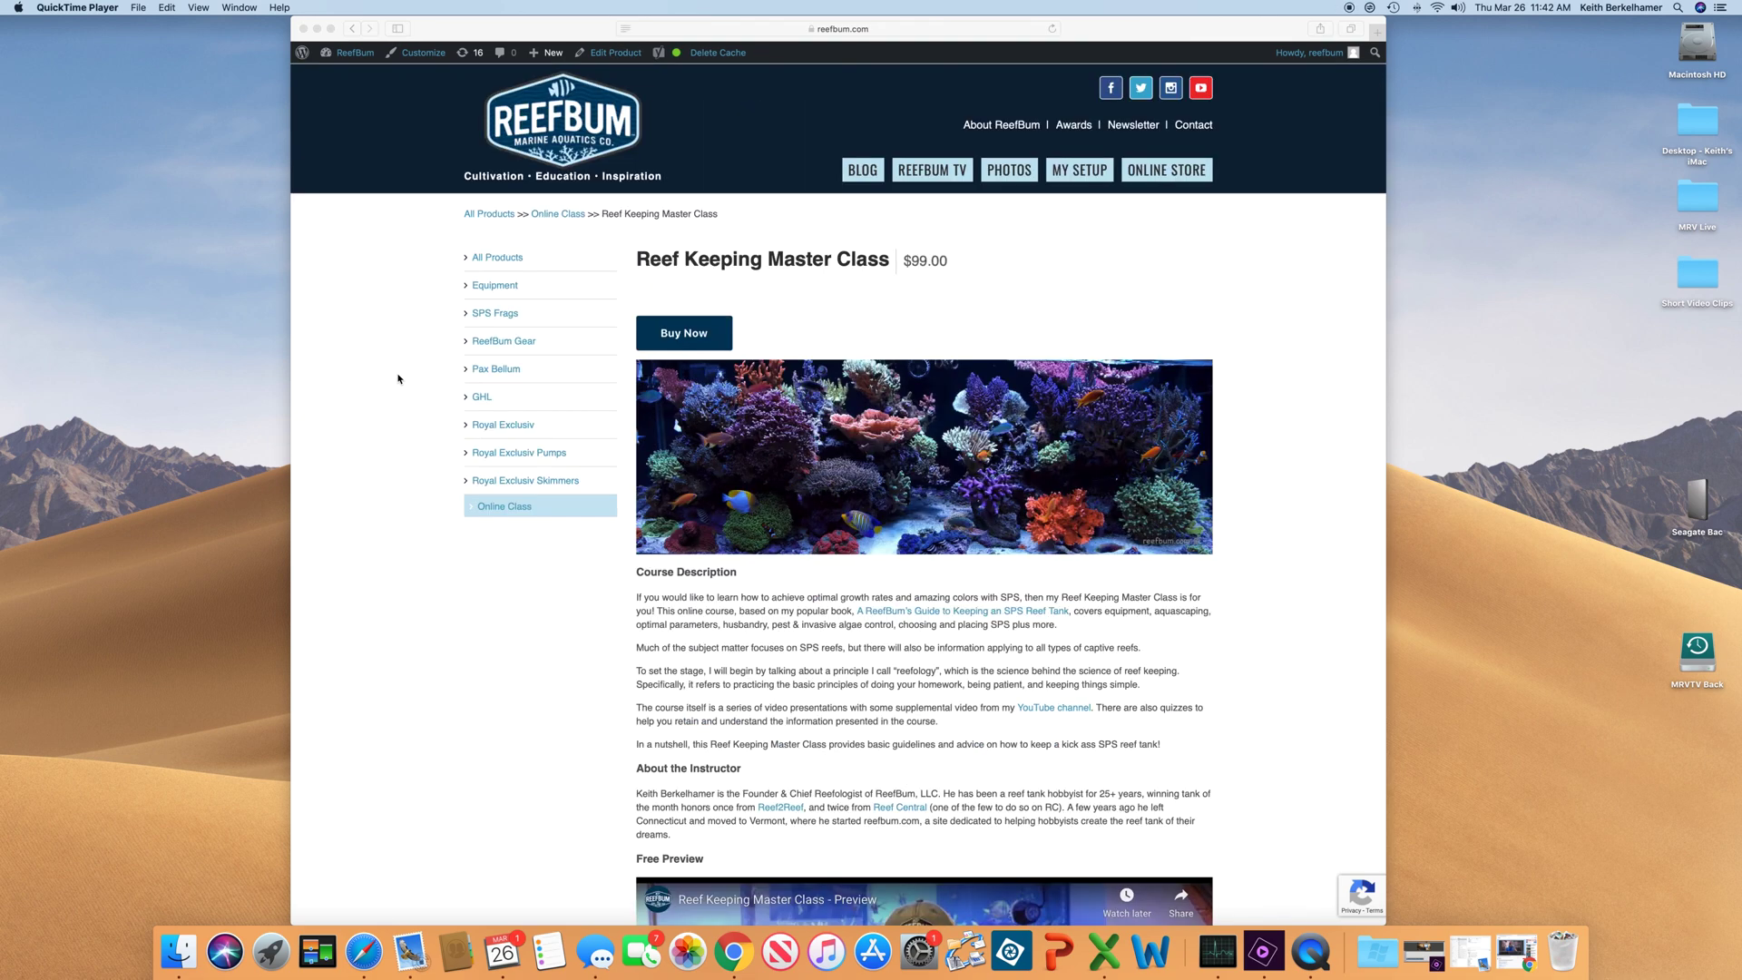
scroll(398, 378, "down", 4)
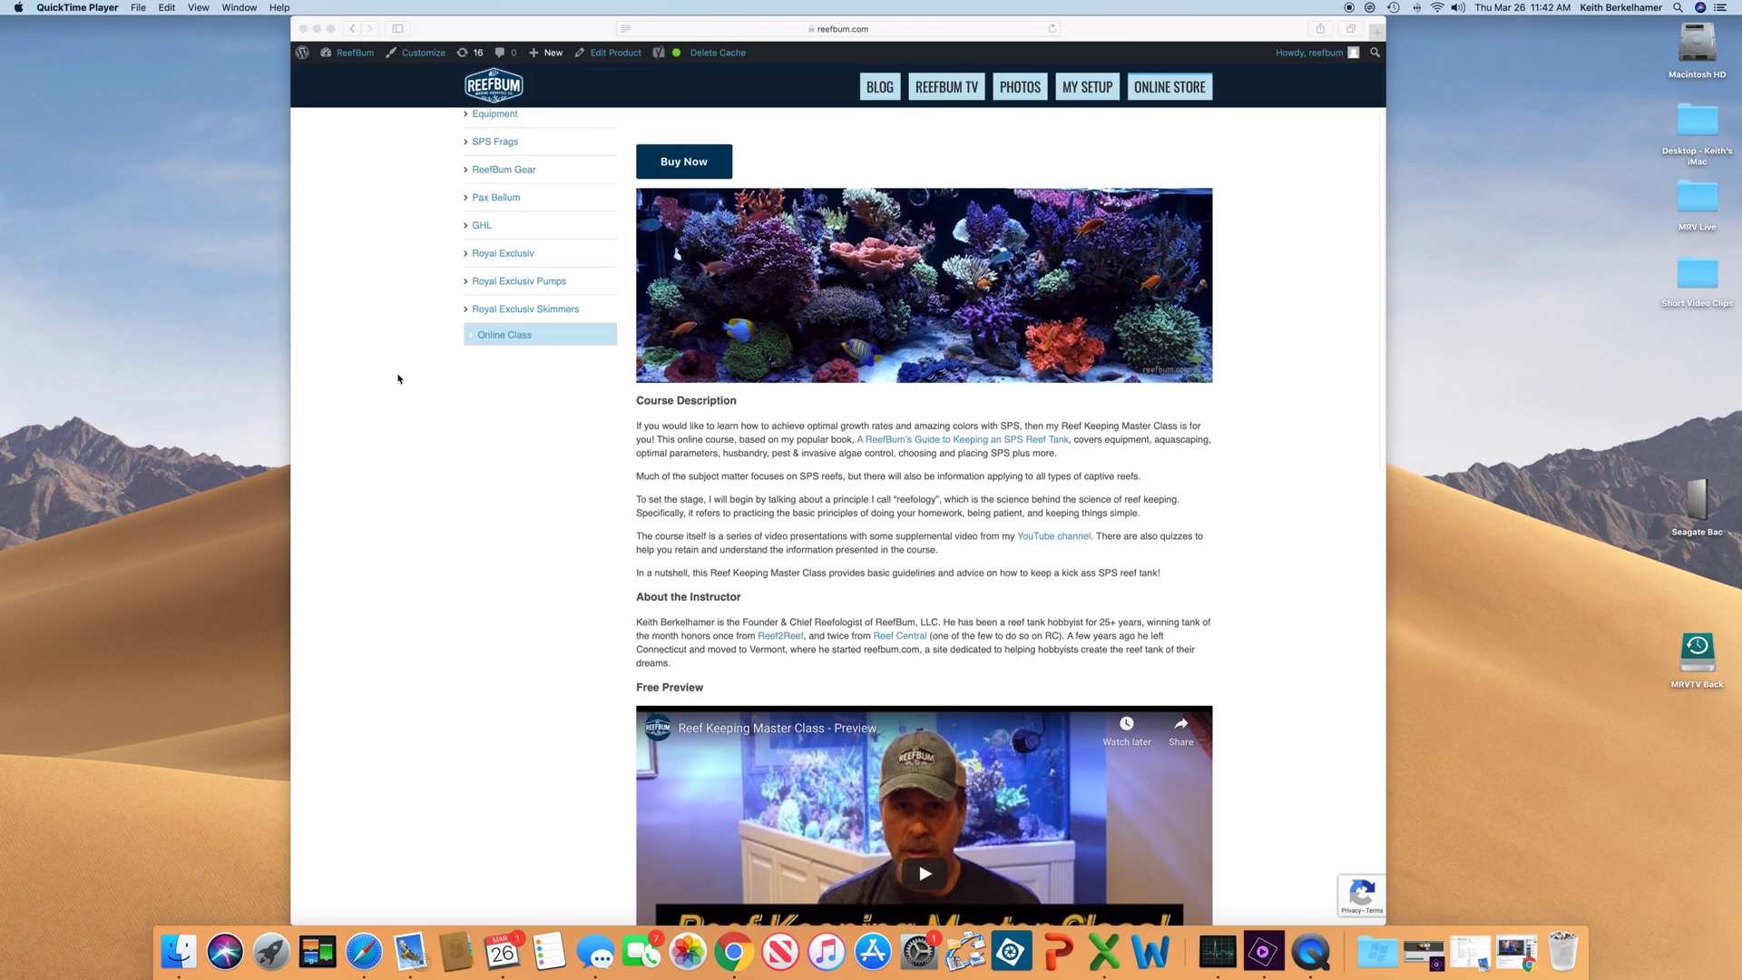
scroll(397, 379, "down", 7)
scroll(397, 378, "down", 6)
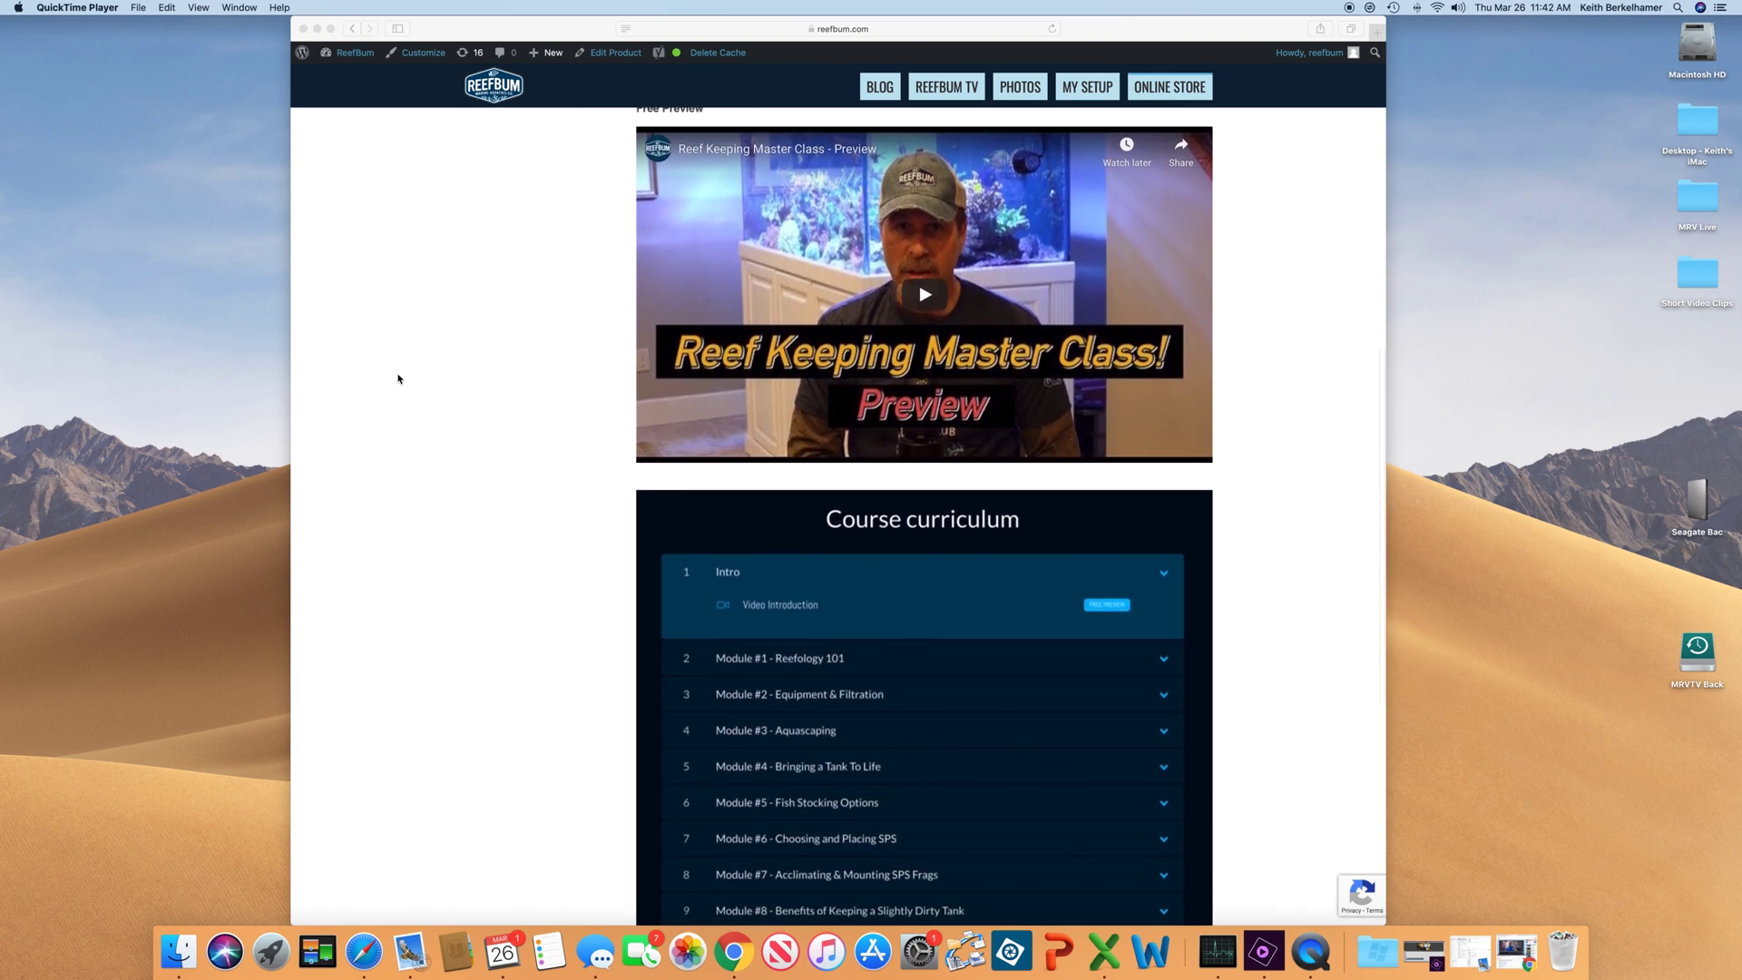